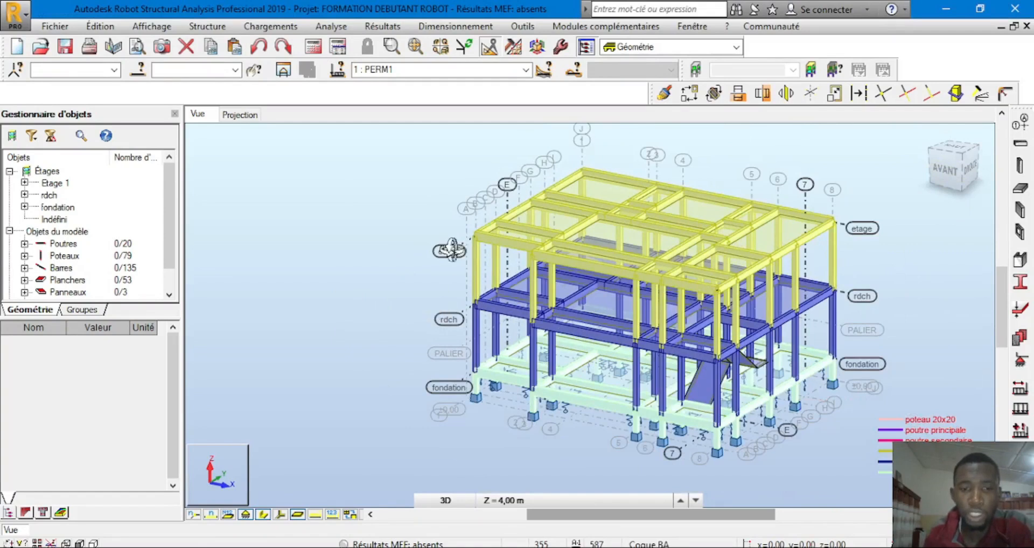
Step: Display the load symbols and load values on the structure for load case 2 : G
shift+middle_drag(418, 267, 548, 307)
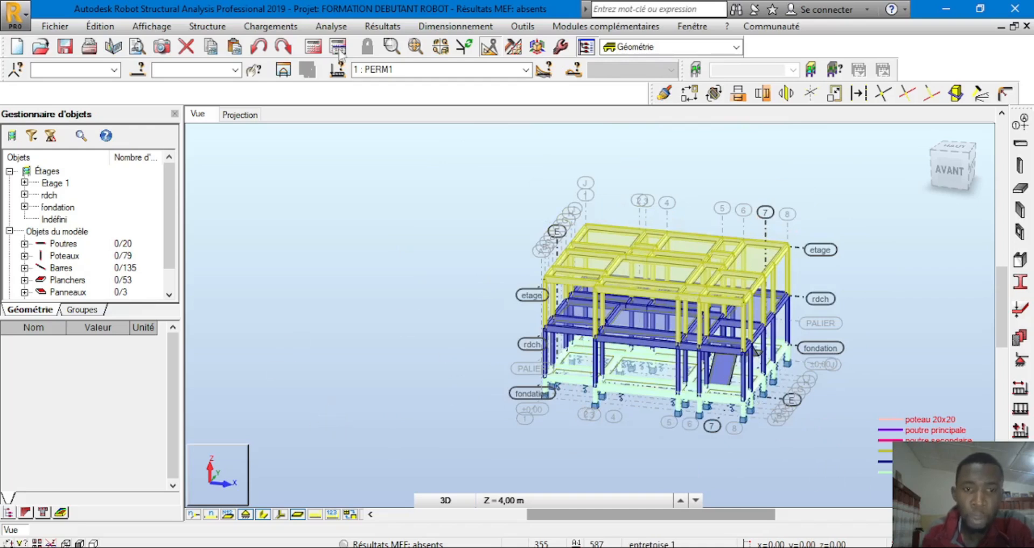
click(319, 517)
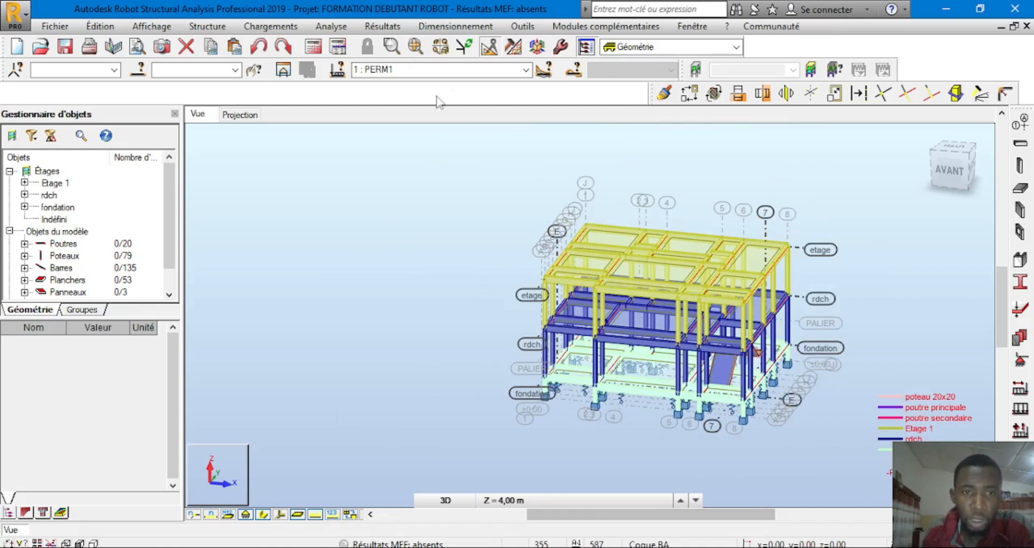
click(523, 70)
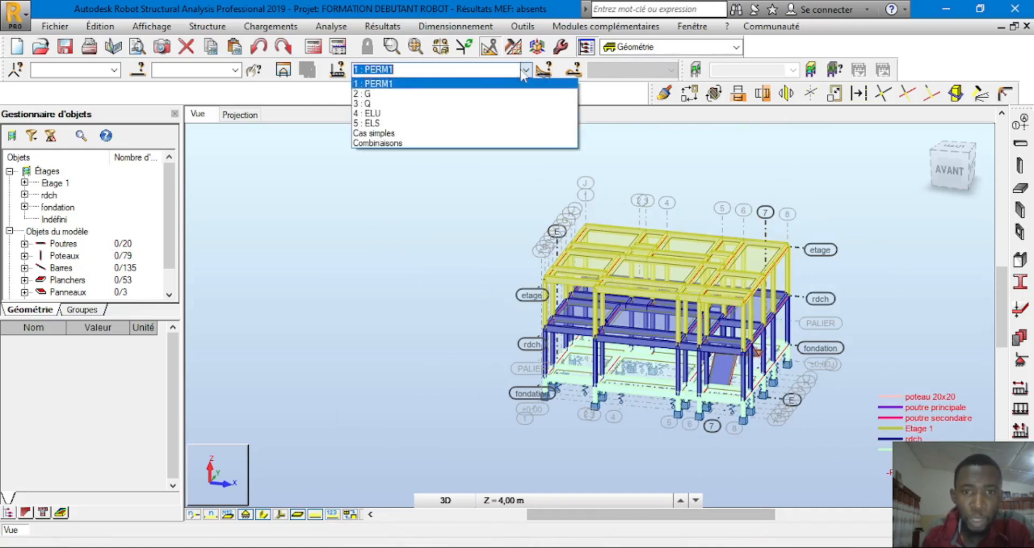
click(409, 98)
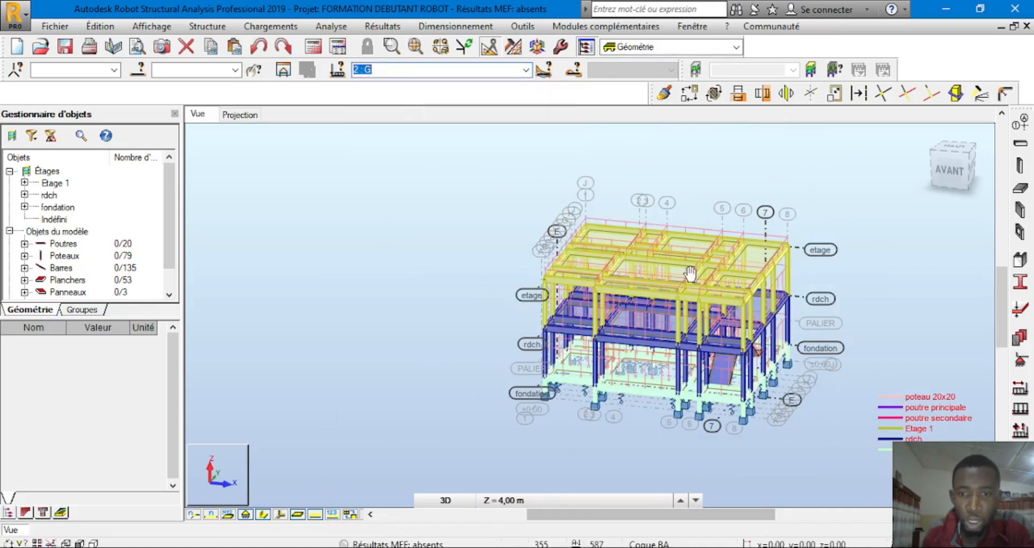
scroll(369, 463, up, 2)
click(335, 516)
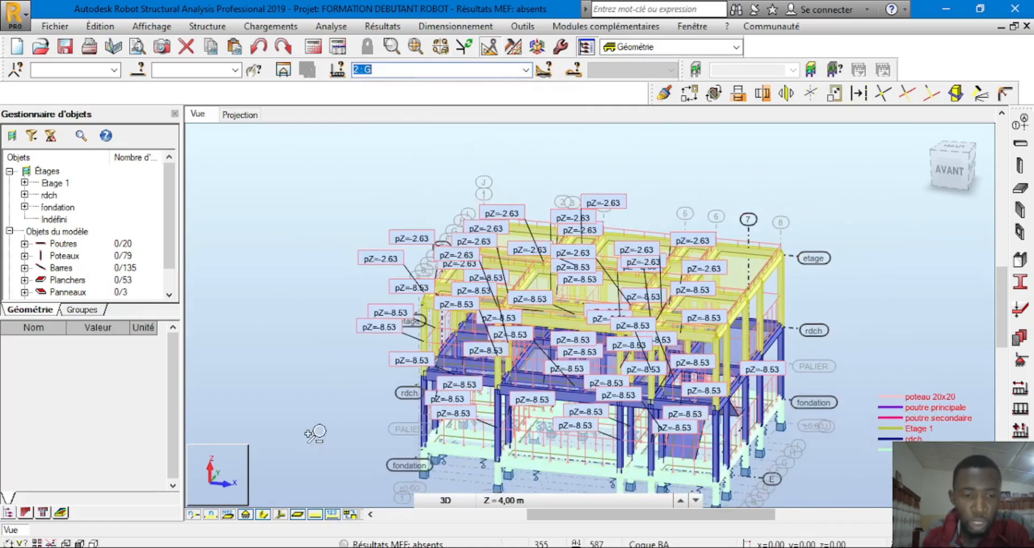
Step: Review the load values of case 3 : Q on the structure, and hide the load display
click(526, 70)
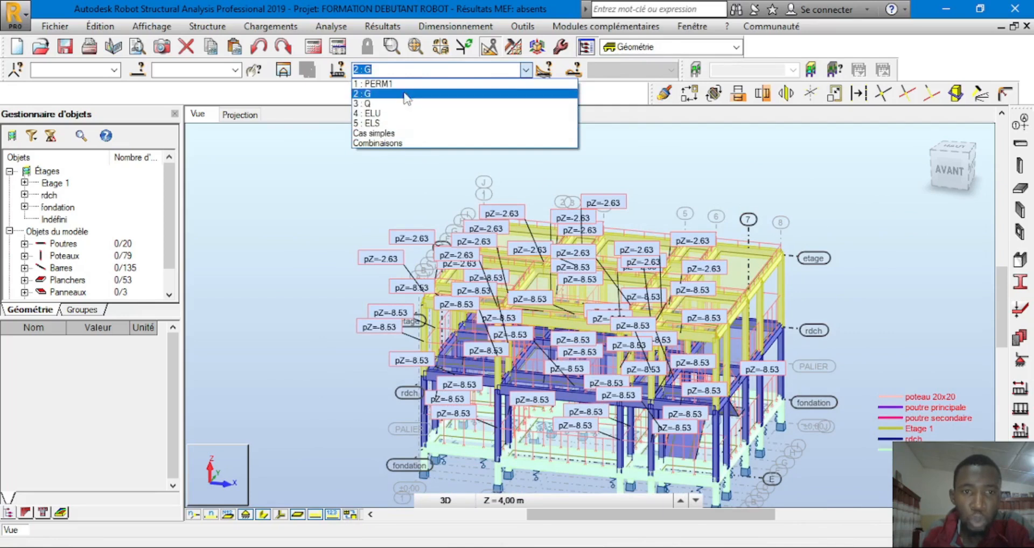
click(367, 104)
scroll(515, 229, down, 2)
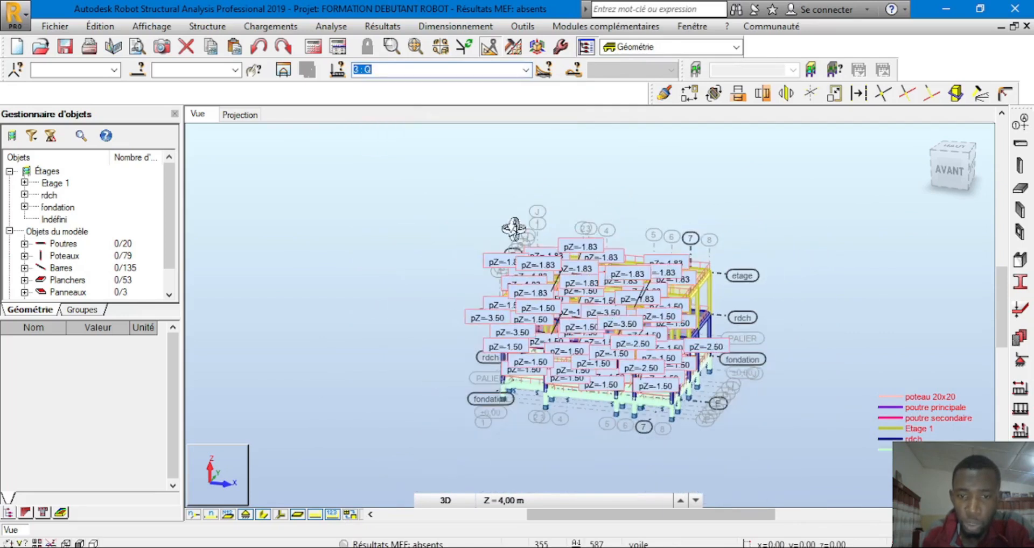
click(326, 515)
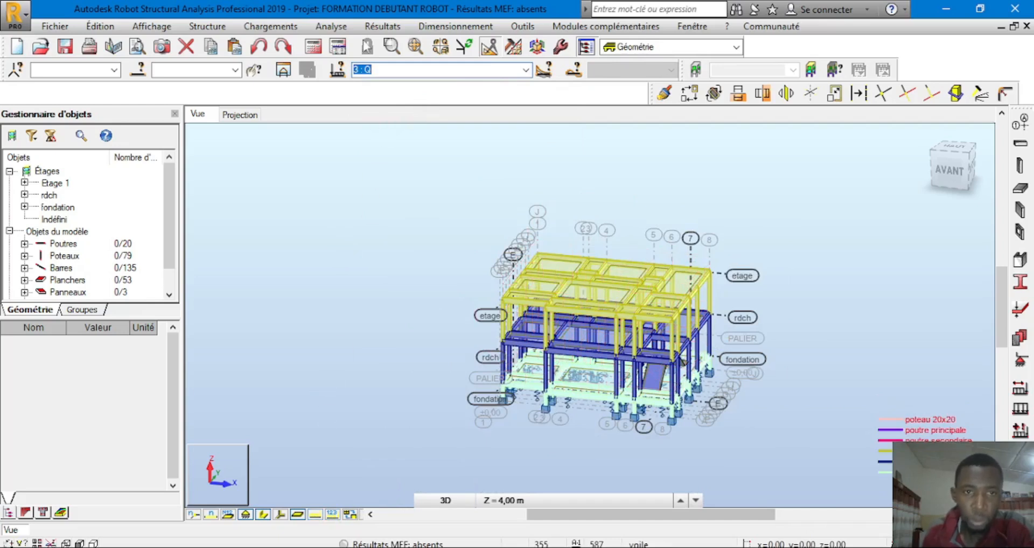
Step: Run the structure verification to check the model for errors and warnings, and close its report
click(331, 26)
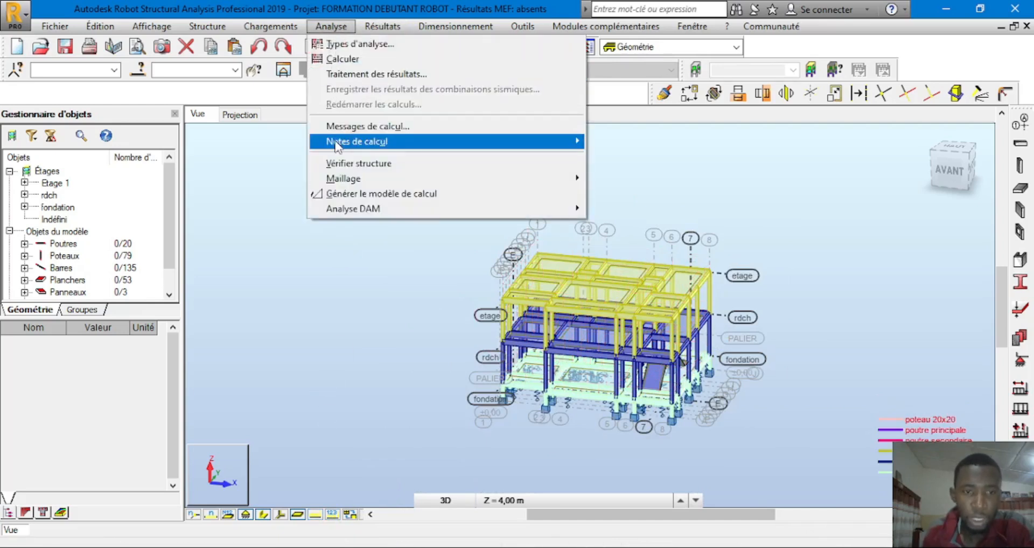
click(358, 164)
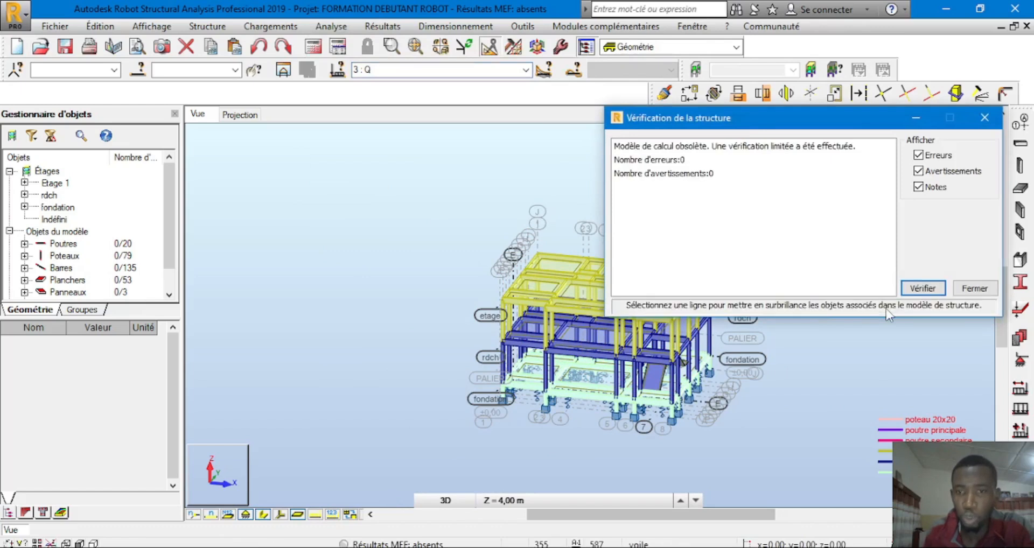
click(960, 291)
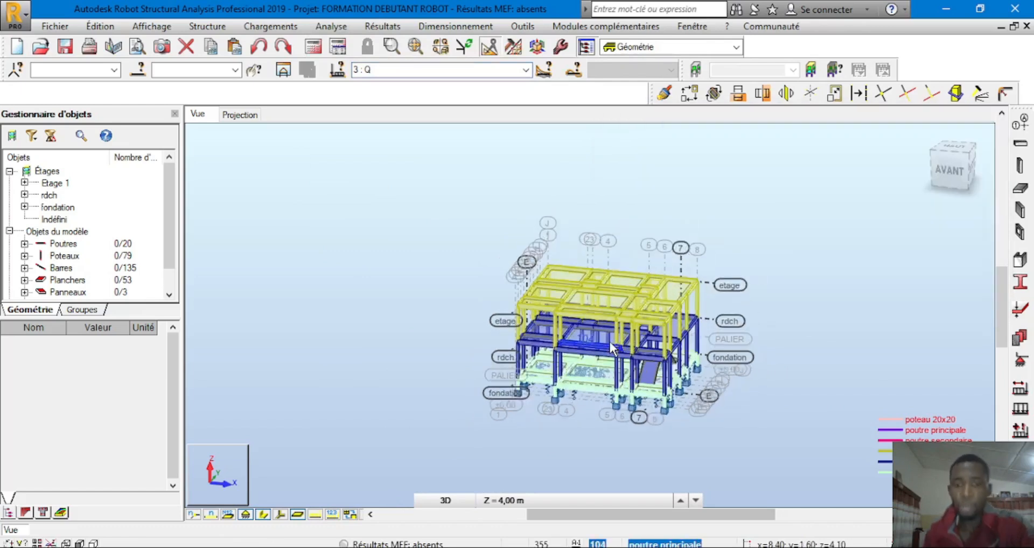
Step: Run the structural calculation of the whole building model
scroll(610, 344, up, 2)
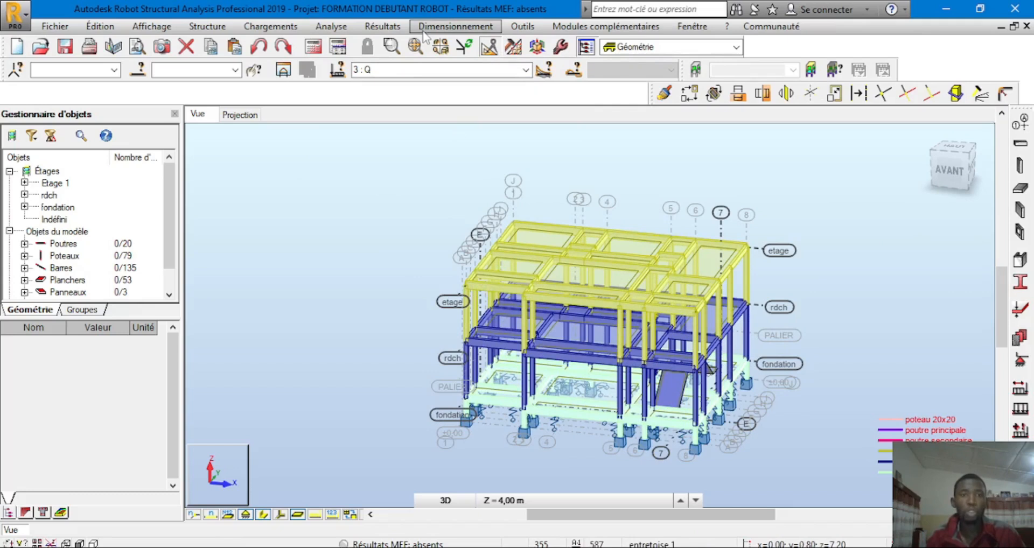
click(329, 30)
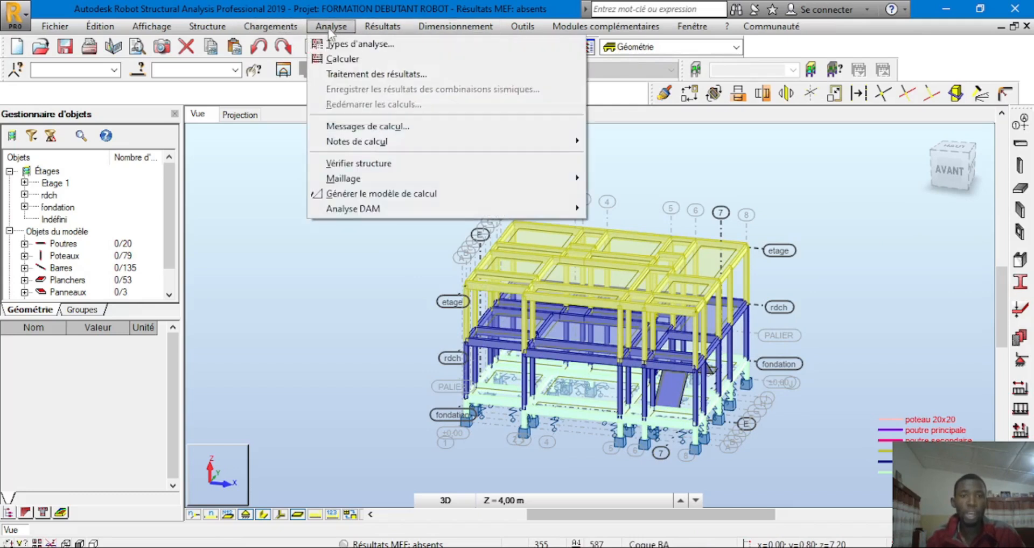
click(283, 162)
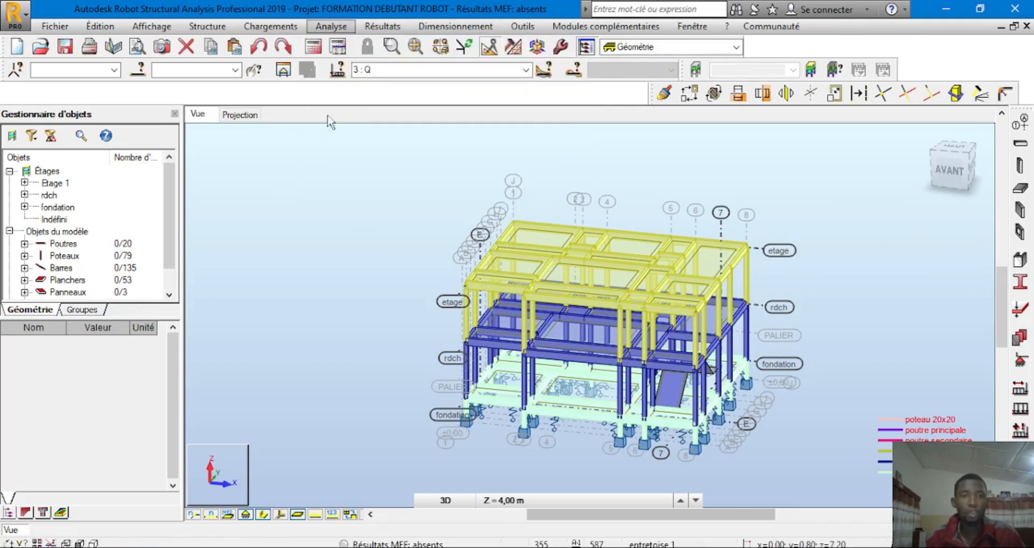
click(312, 50)
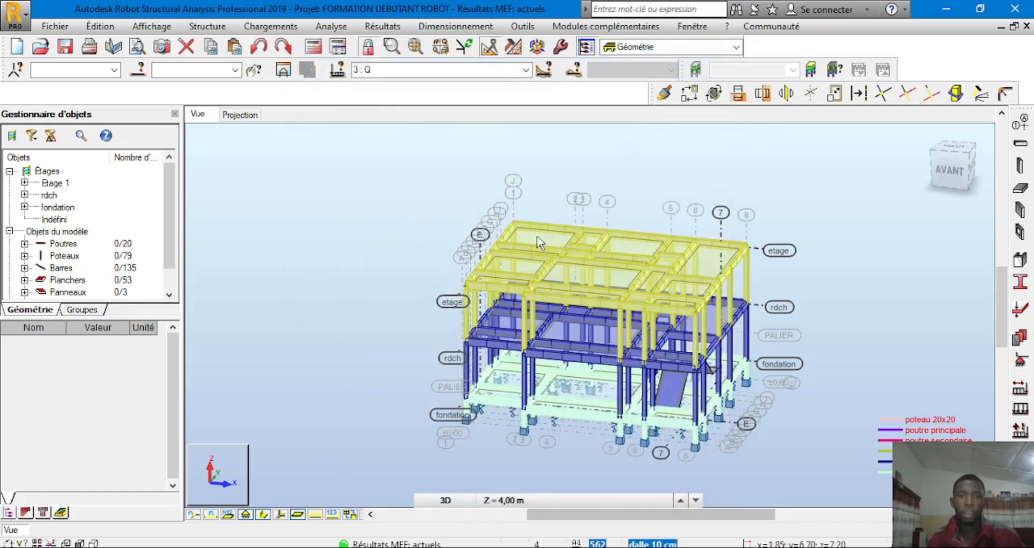
scroll(501, 275, down, 1)
scroll(495, 306, up, 1)
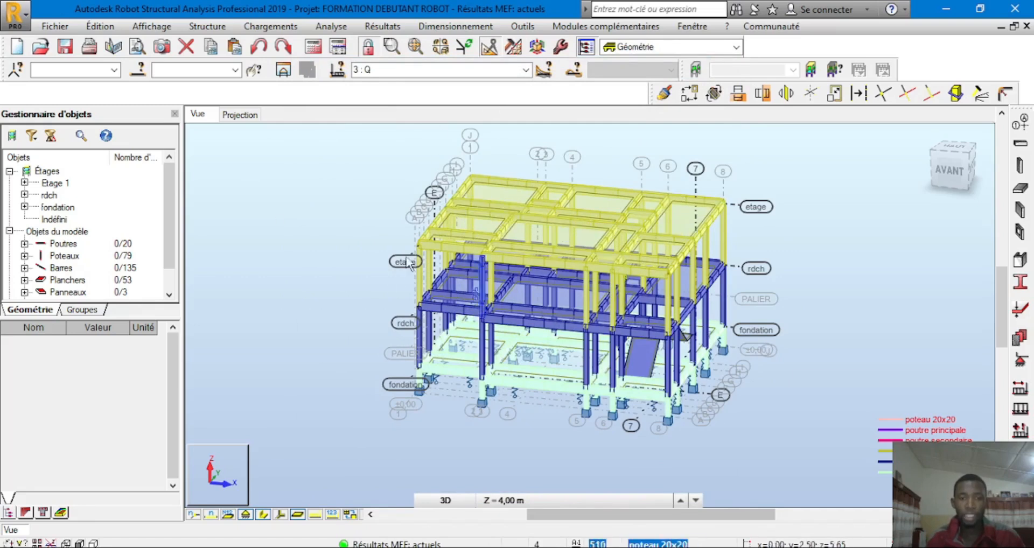
scroll(343, 195, down, 1)
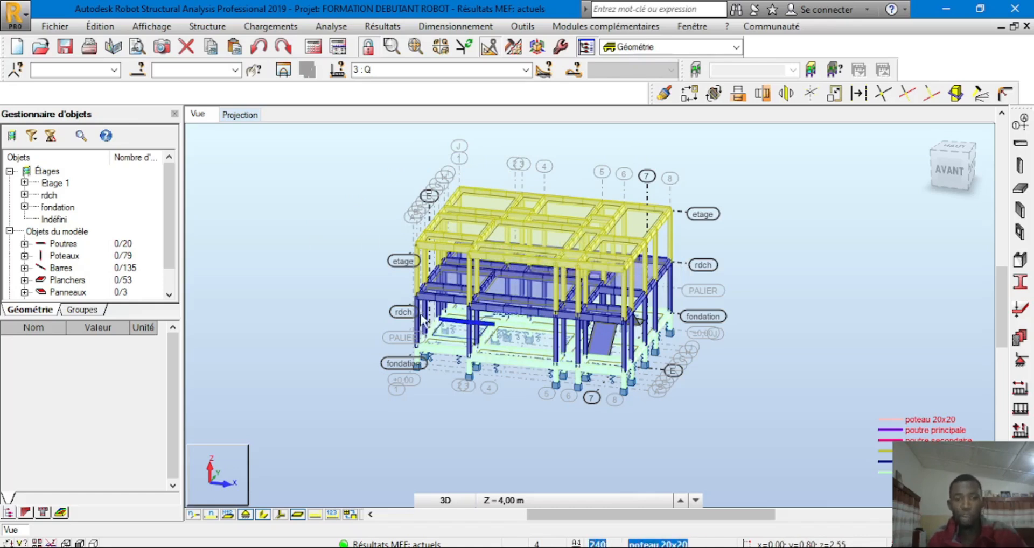
middle_drag(383, 287, 612, 241)
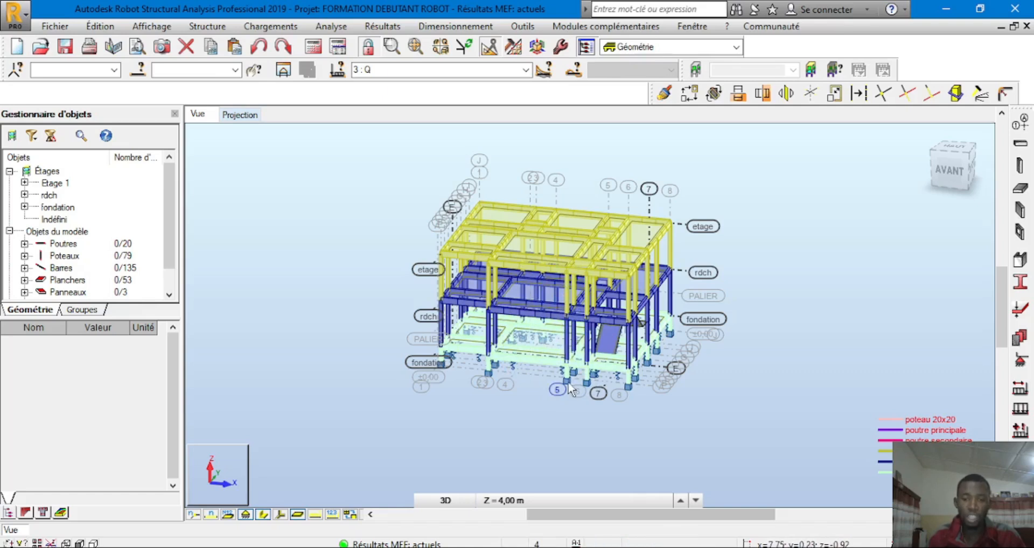
scroll(533, 293, down, 1)
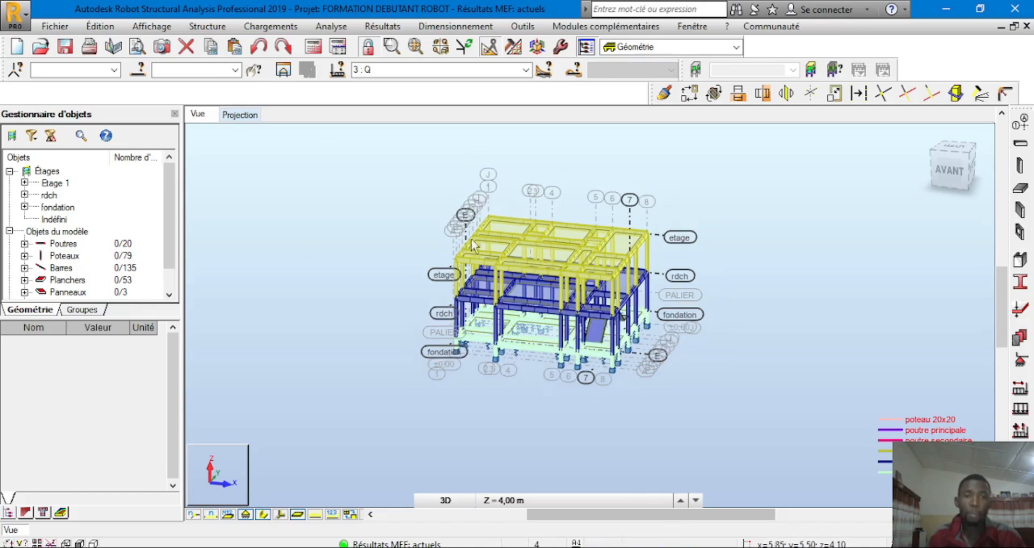
Step: Configure the bar diagrams to show descriptions with values limited to extrêmes globaux and positive and negative values Différenciées
click(380, 27)
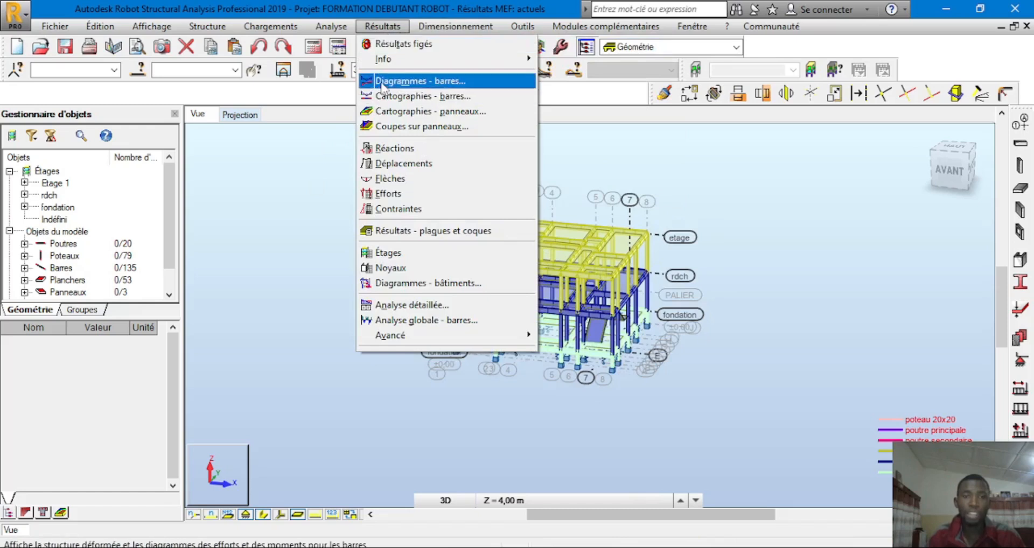
click(382, 81)
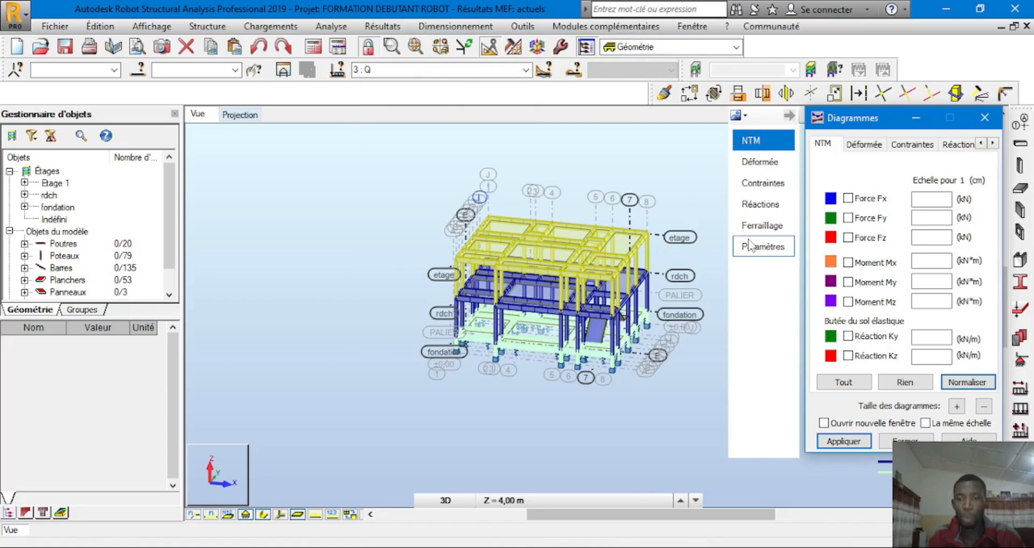
click(750, 246)
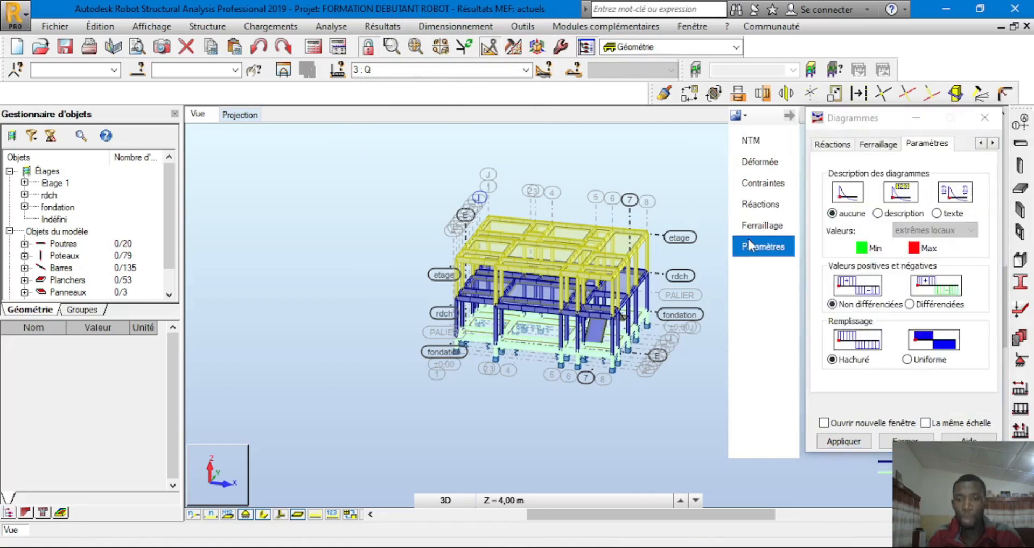
click(877, 213)
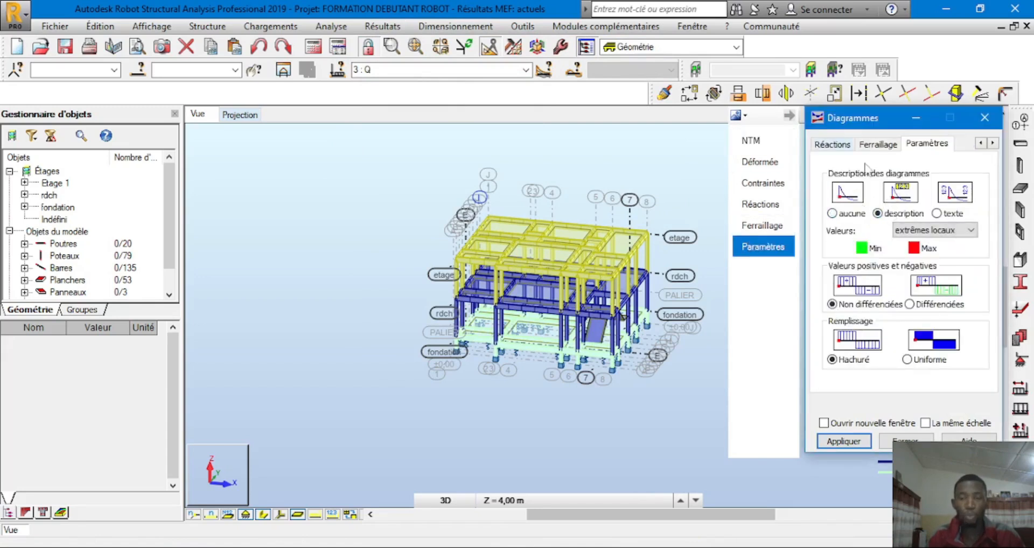
click(914, 232)
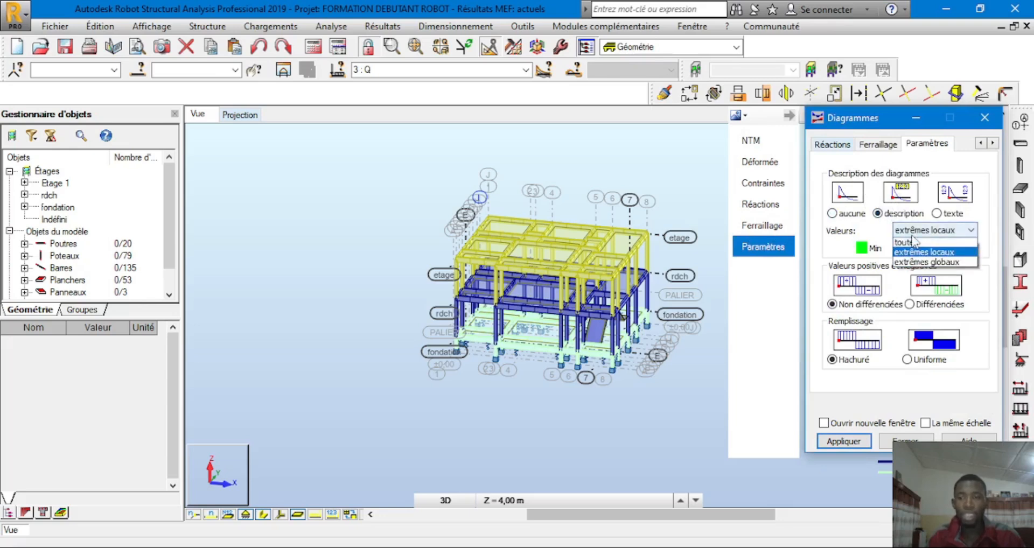
click(916, 264)
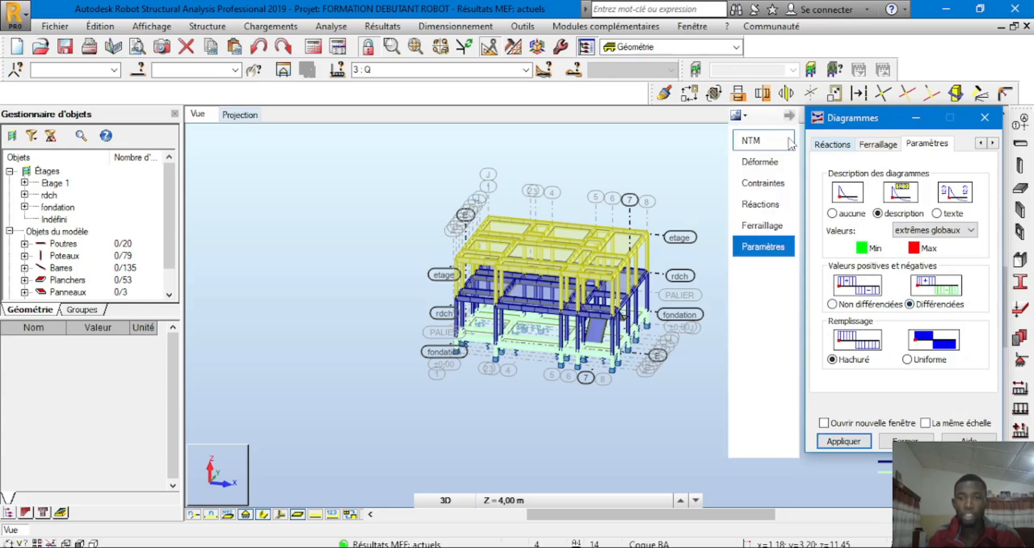
Step: Display the normal force Fx diagram on the bars of the structure
click(769, 142)
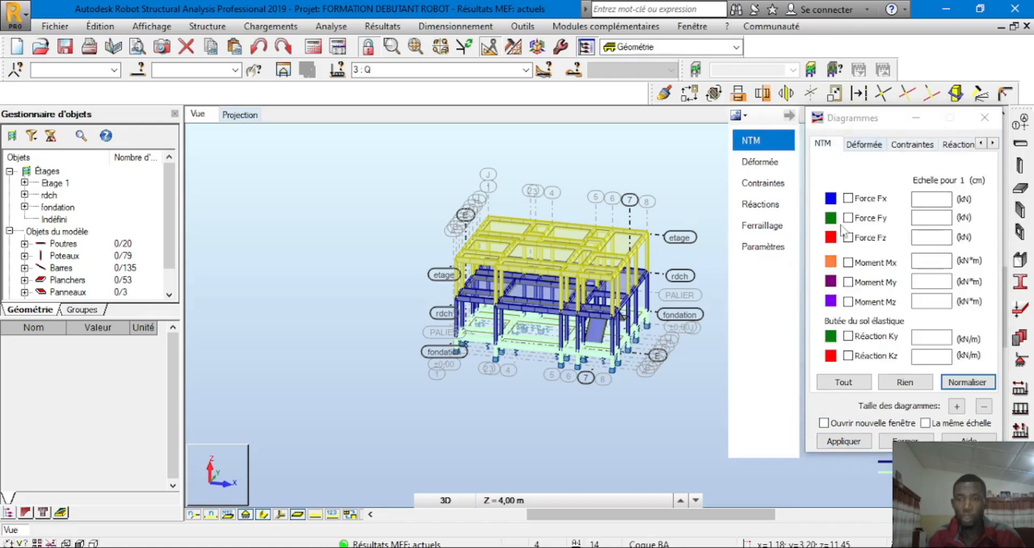
scroll(573, 242, up, 5)
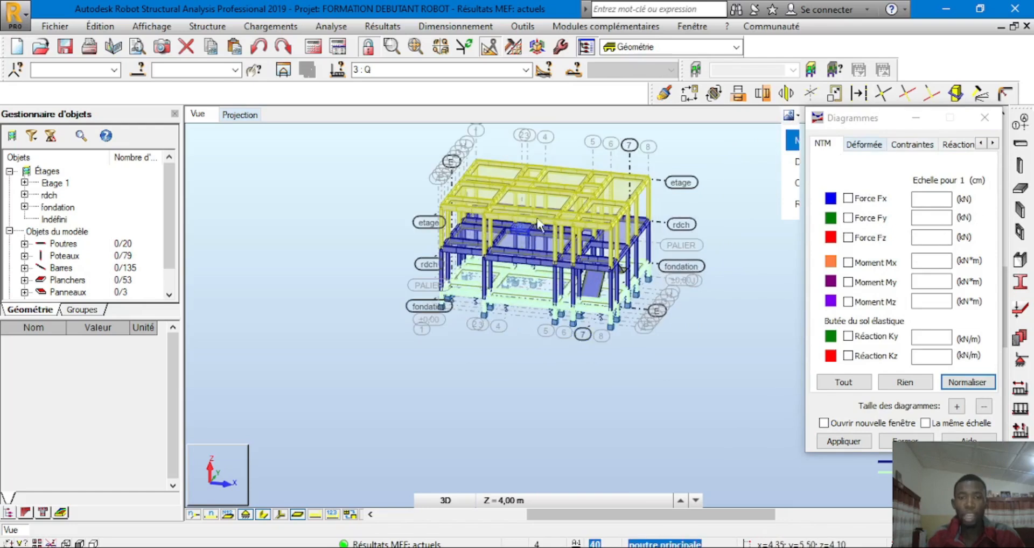
scroll(491, 211, up, 3)
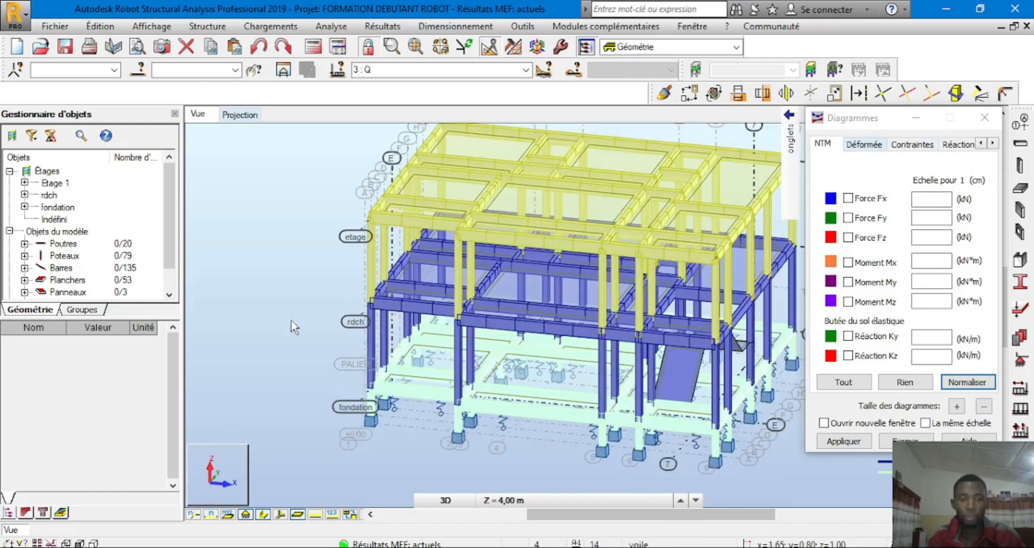
click(847, 204)
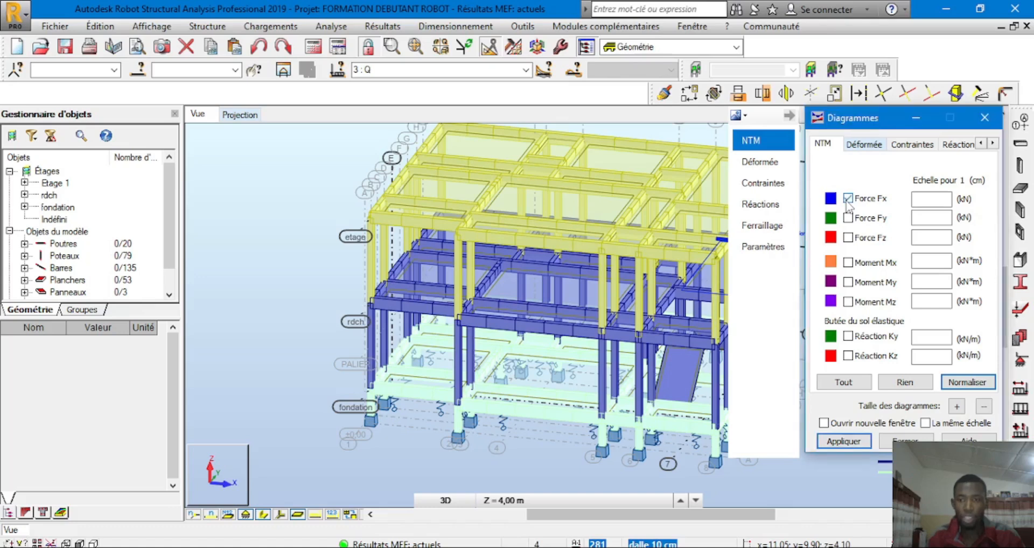
click(844, 441)
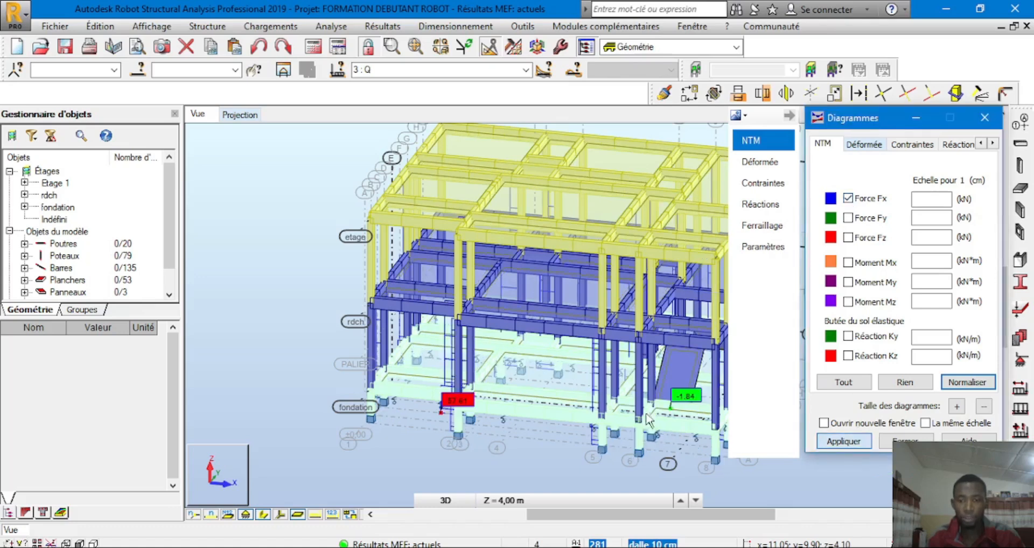
Step: Examine the maximum Fx label at the base of the foundation column, hiding the section shapes for a clear view of the diagram
scroll(429, 409, up, 5)
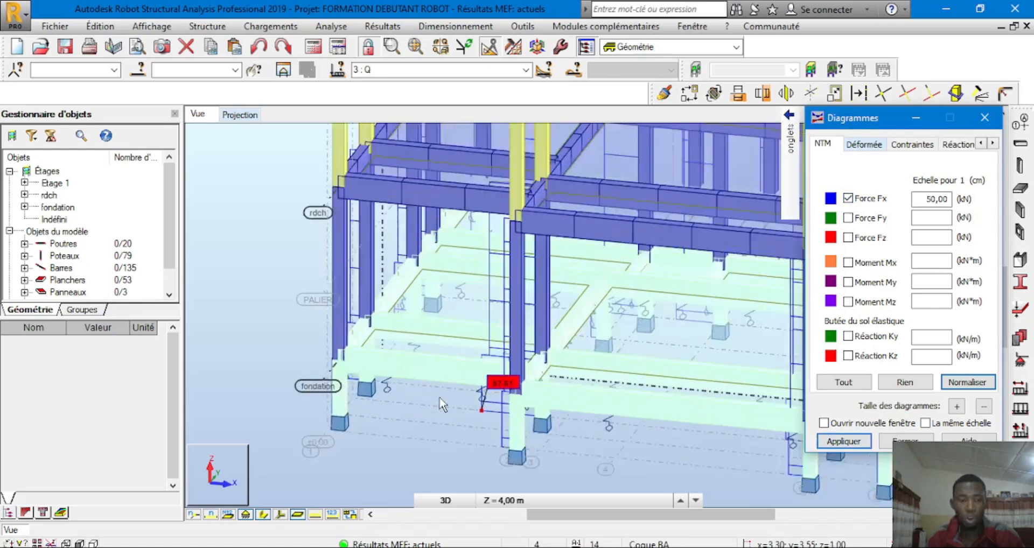
shift+middle_drag(466, 405, 533, 383)
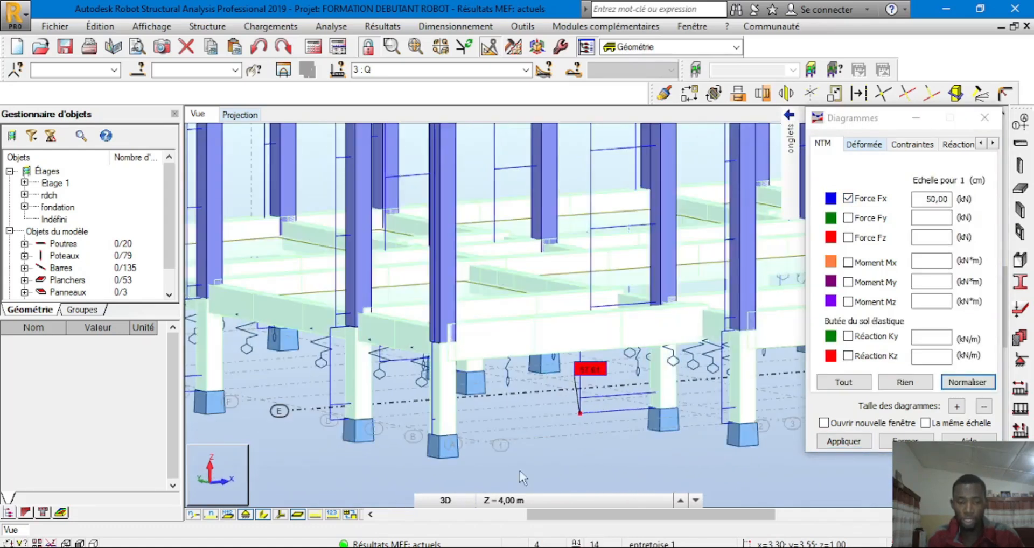
click(264, 514)
scroll(609, 405, up, 5)
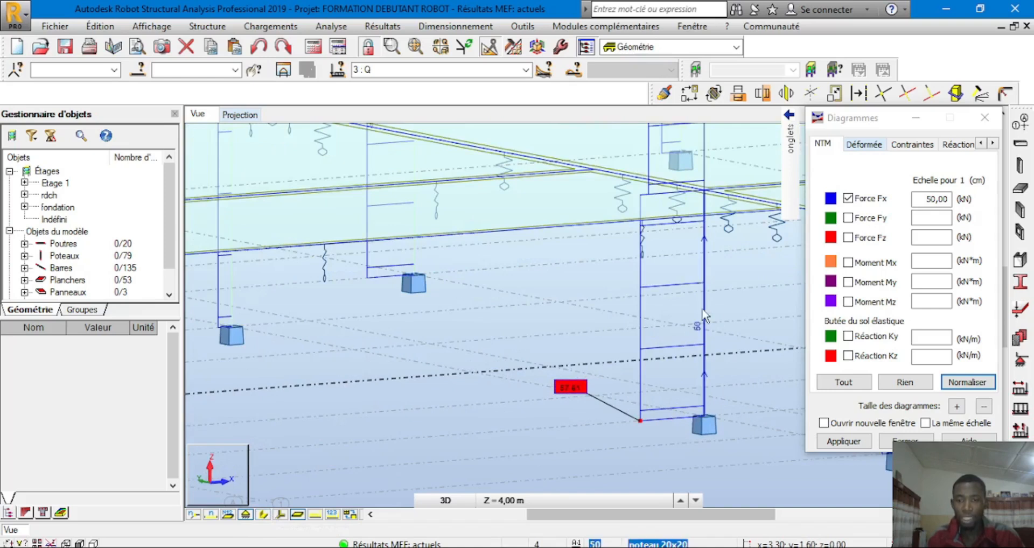
scroll(700, 426, down, 3)
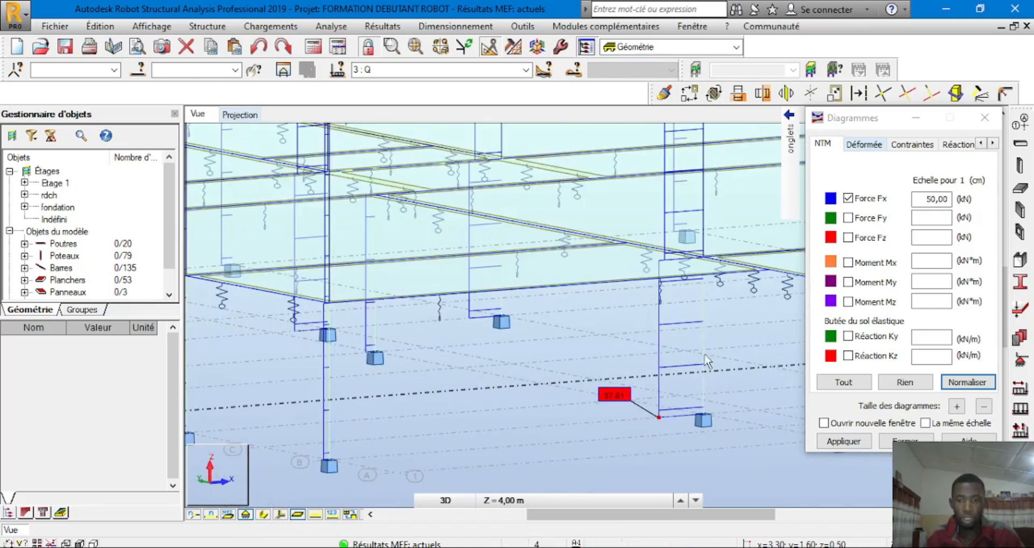
scroll(700, 361, down, 2)
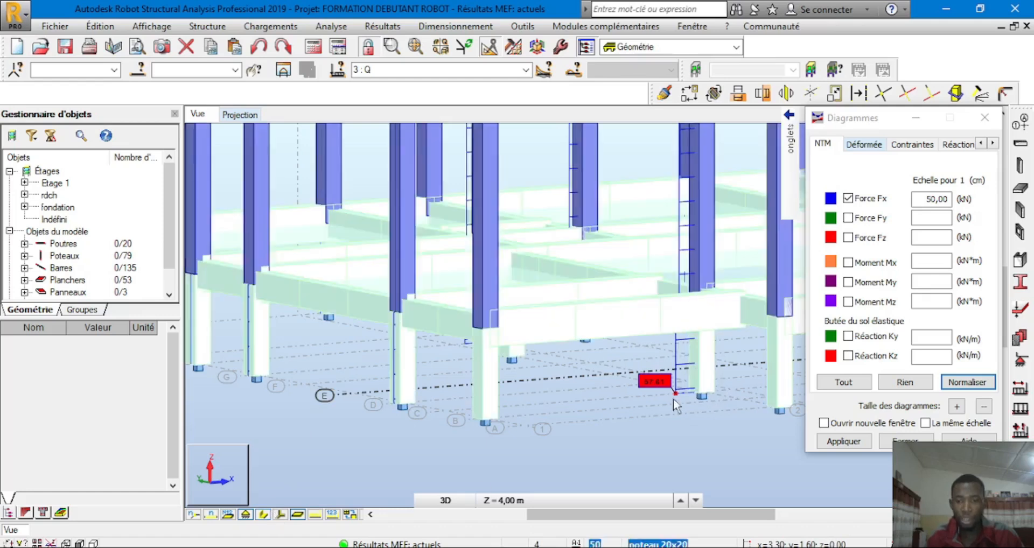
Step: Replace the normal force Fx diagram with the bending moment My diagram on the bars of the structure
scroll(701, 389, up, 1)
scroll(549, 393, down, 1)
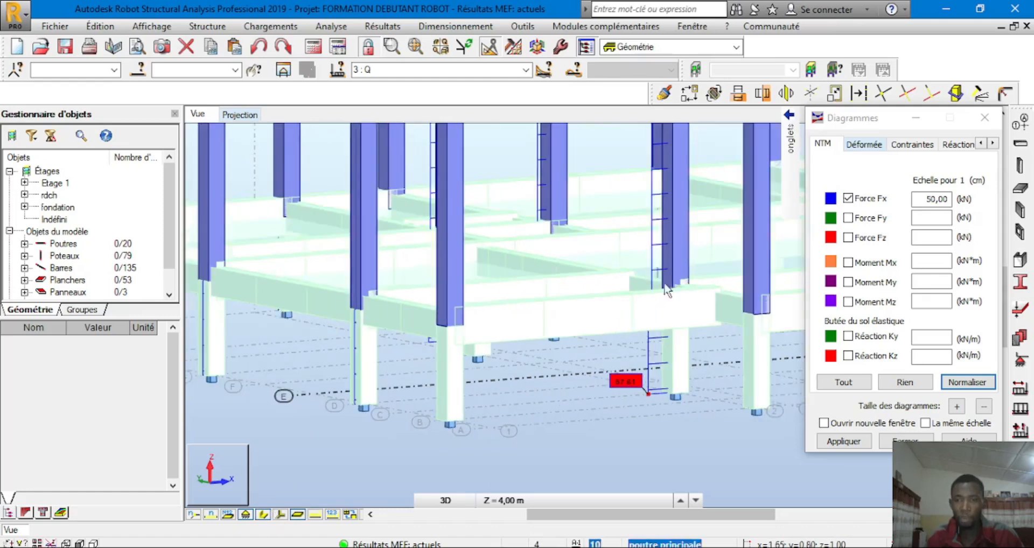
click(852, 204)
click(849, 199)
mouse_move(797, 257)
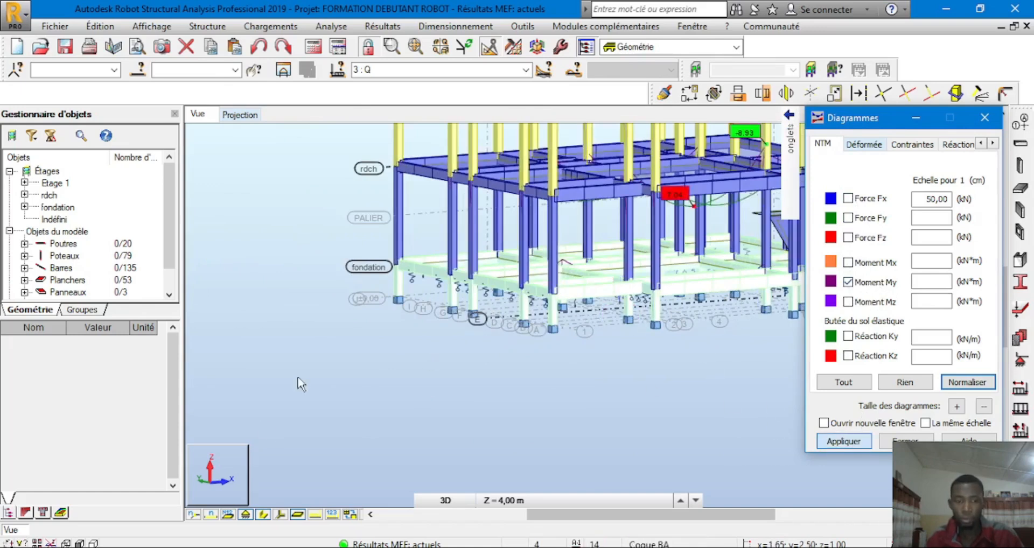
Step: Hide the section shapes of the bars to expose the My diagram around the extreme value labels on the rdch beams
scroll(502, 354, down, 5)
scroll(564, 264, up, 4)
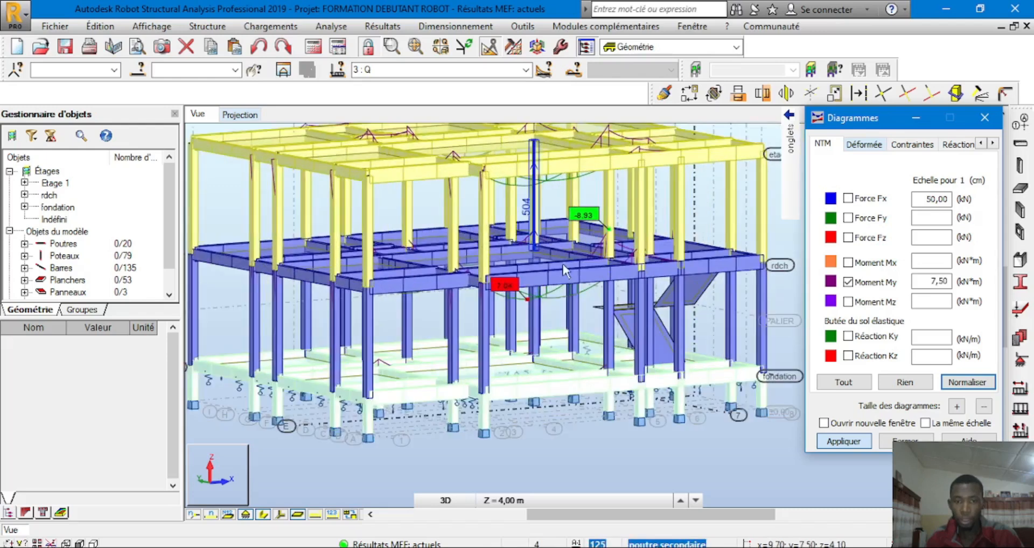
scroll(556, 325, up, 2)
shift+middle_drag(556, 325, 520, 318)
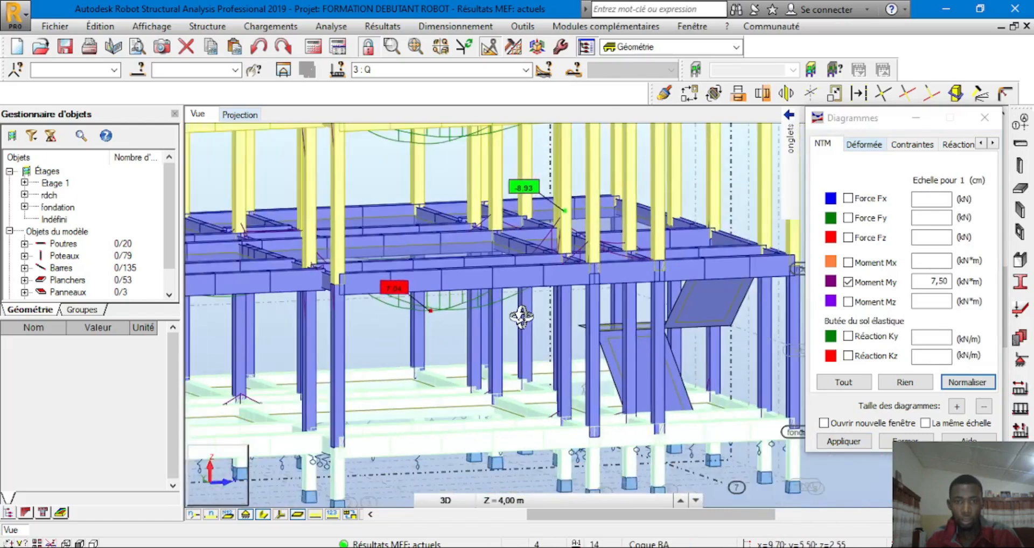
scroll(521, 317, down, 3)
shift+middle_drag(537, 271, 340, 315)
scroll(492, 286, up, 4)
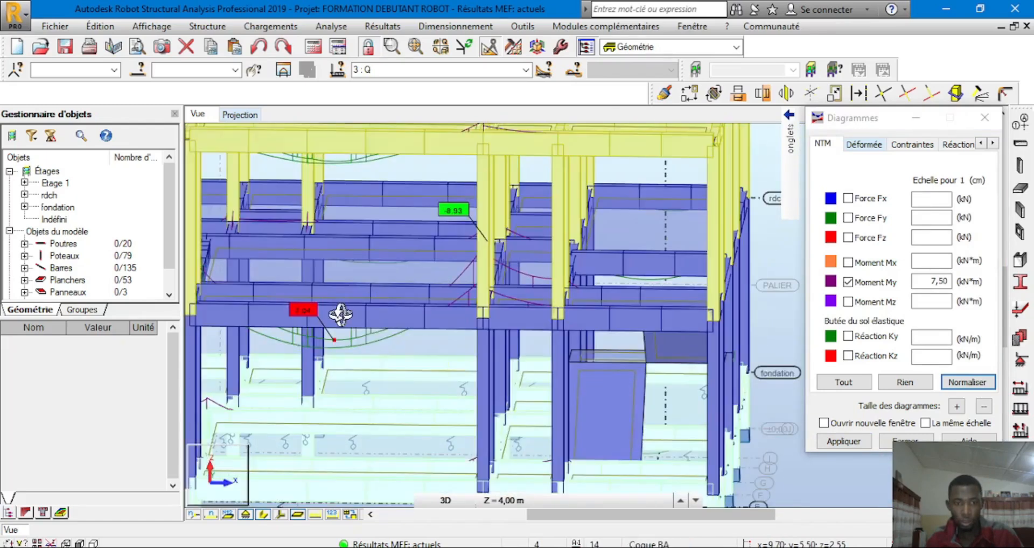
click(264, 515)
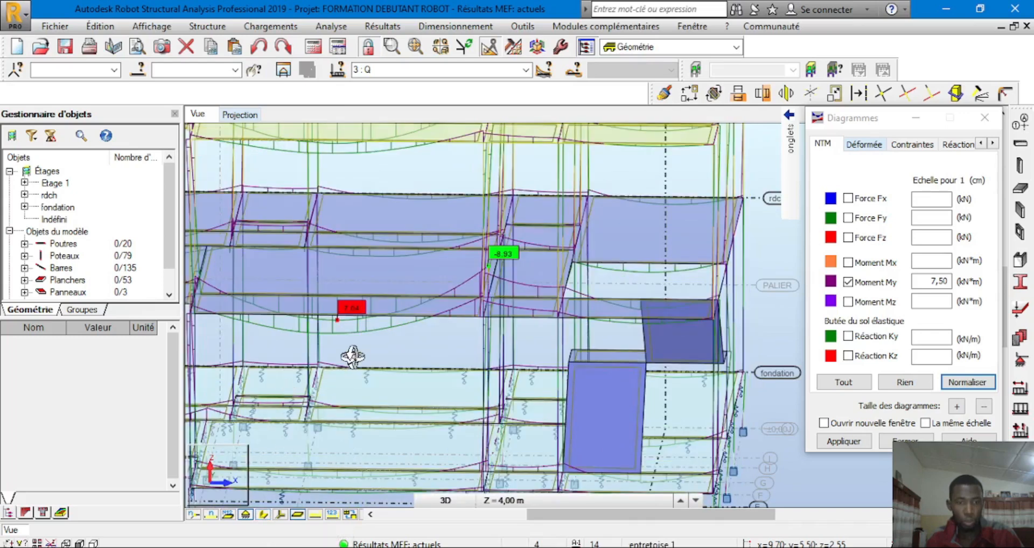
Step: Examine the maximum and minimum My labels on the rdch floor beams from several angles
shift+middle_drag(350, 353, 457, 359)
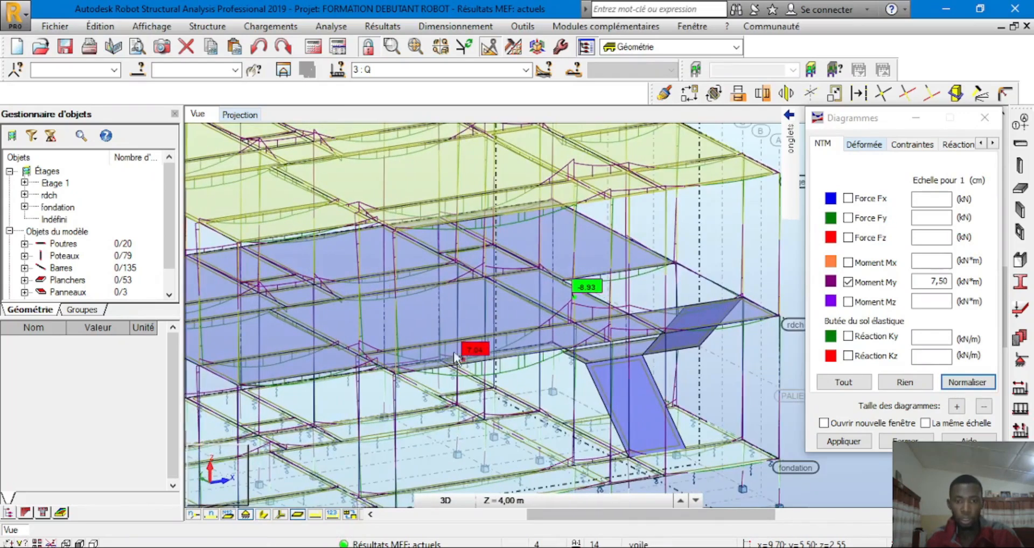
scroll(457, 358, up, 5)
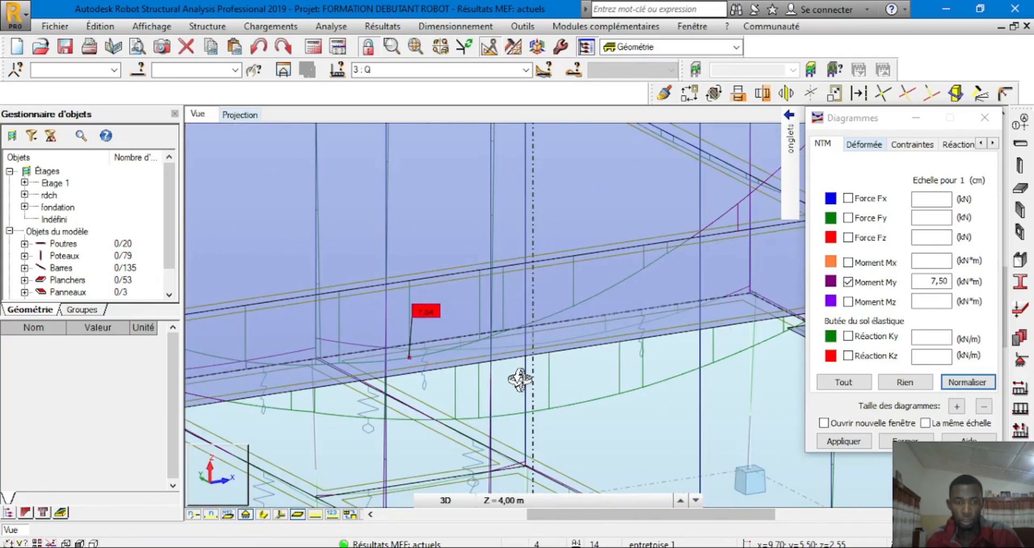
scroll(520, 380, down, 5)
shift+middle_drag(500, 352, 330, 349)
scroll(330, 348, up, 6)
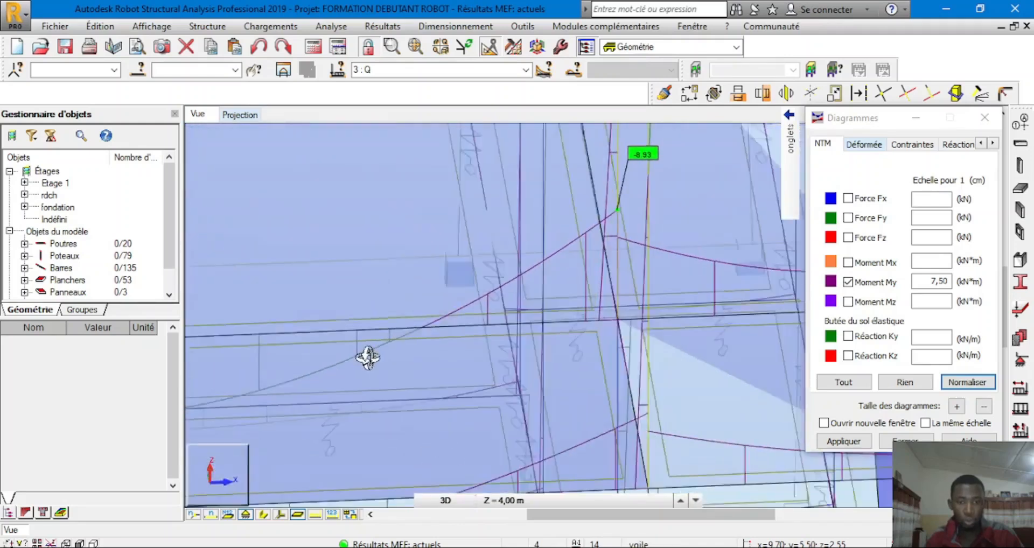
scroll(368, 357, down, 4)
shift+middle_drag(410, 351, 372, 364)
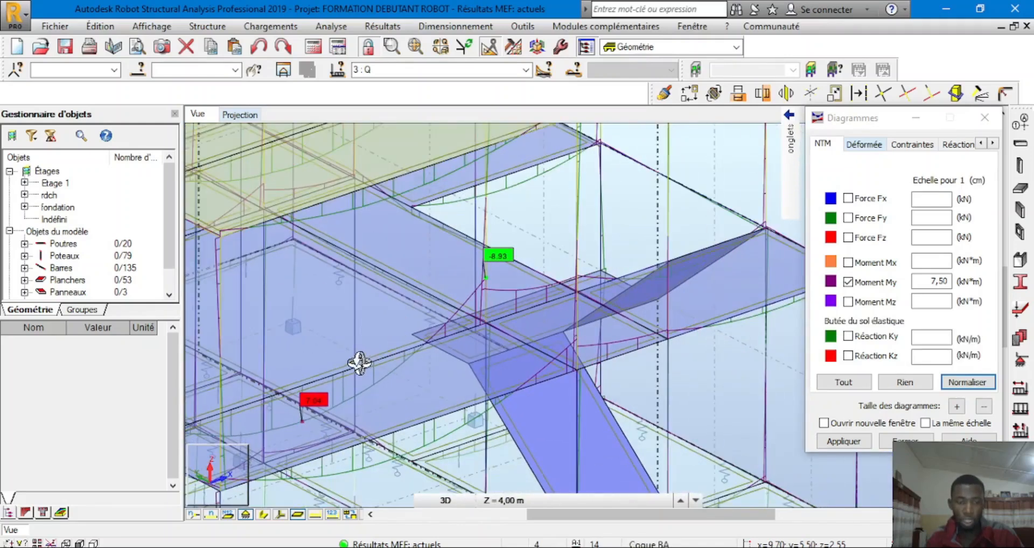
scroll(379, 362, down, 2)
scroll(355, 340, down, 2)
scroll(388, 337, down, 2)
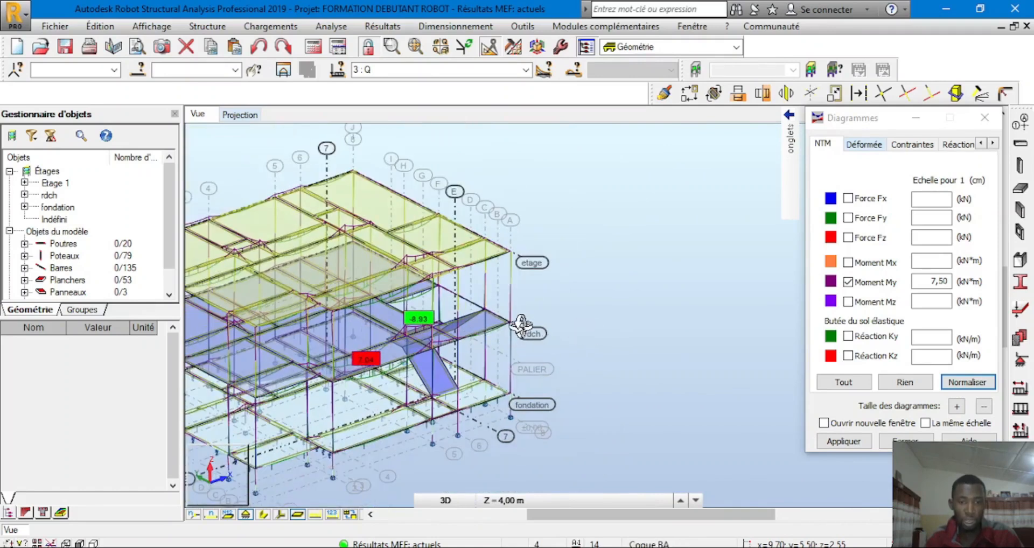
scroll(508, 302, up, 1)
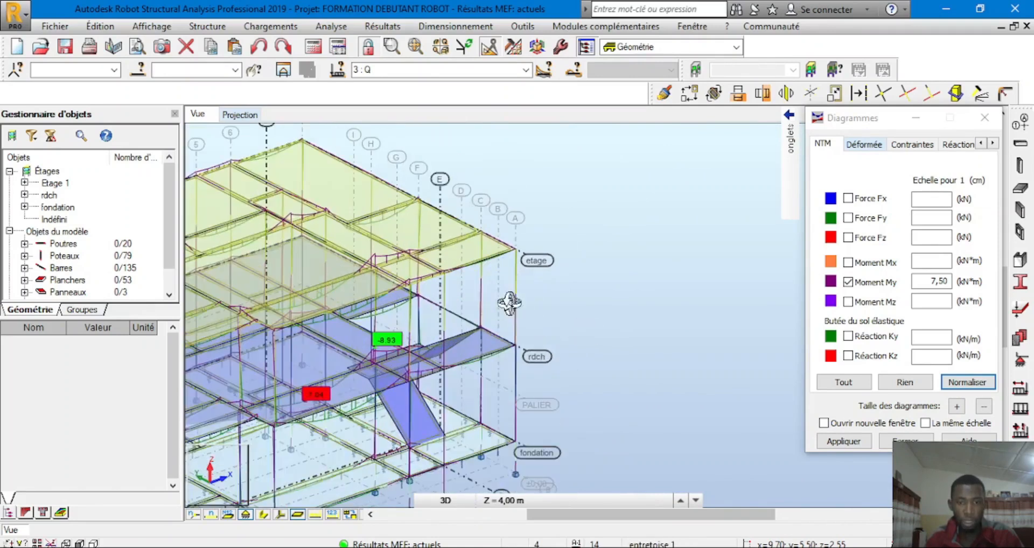
Step: Select all elements of the rdch level and isolate them as a substructure in a new window
drag(461, 366, 409, 357)
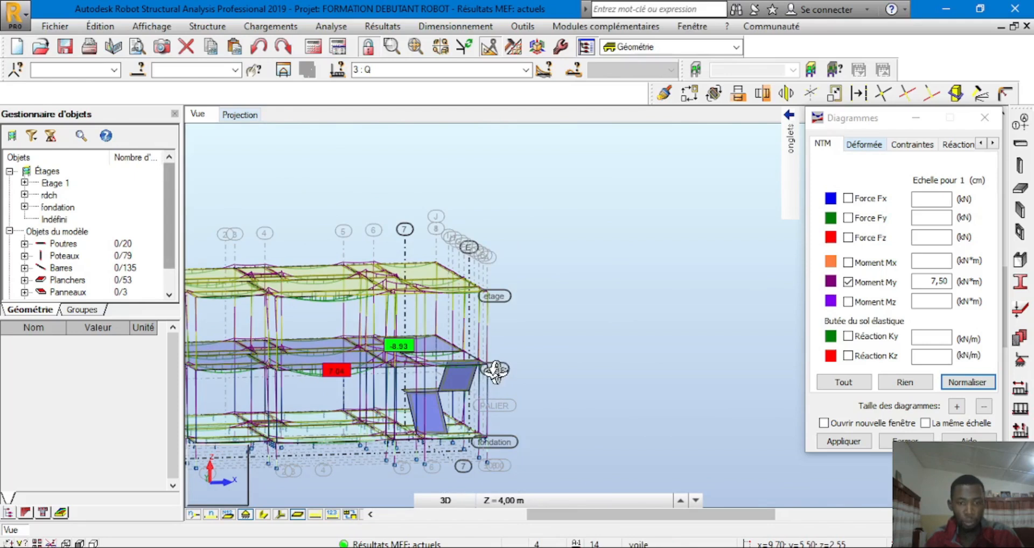
right_click(496, 370)
click(431, 172)
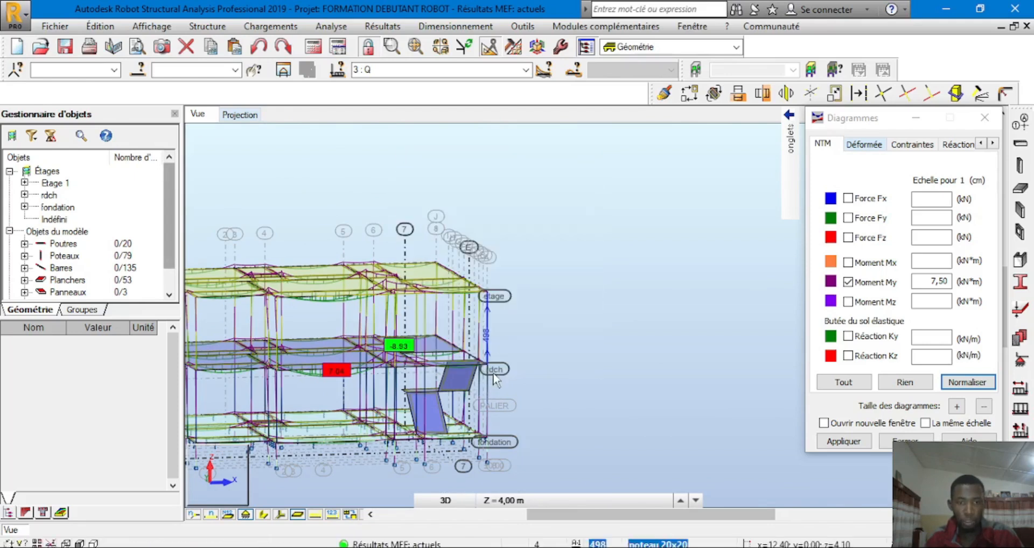
click(496, 370)
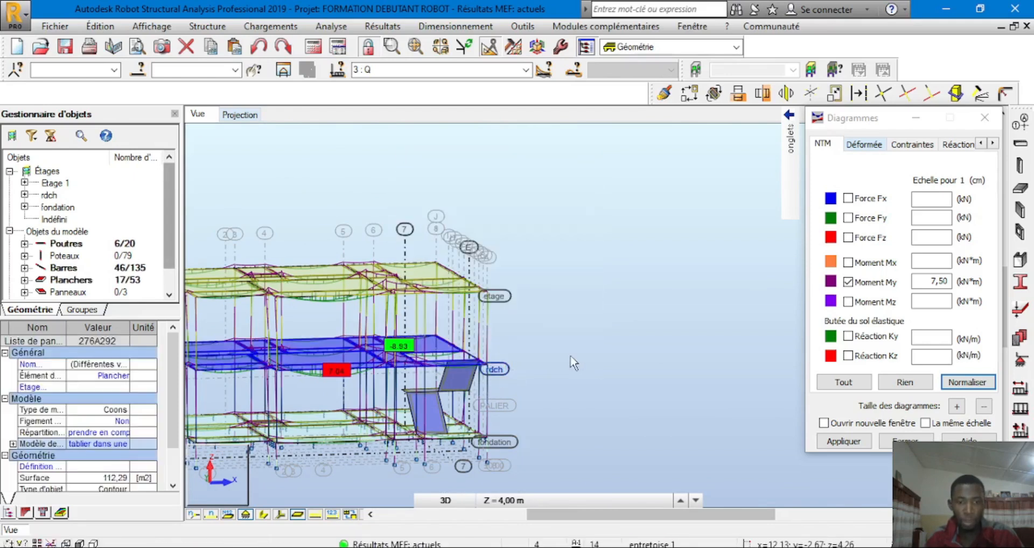
scroll(451, 365, down, 2)
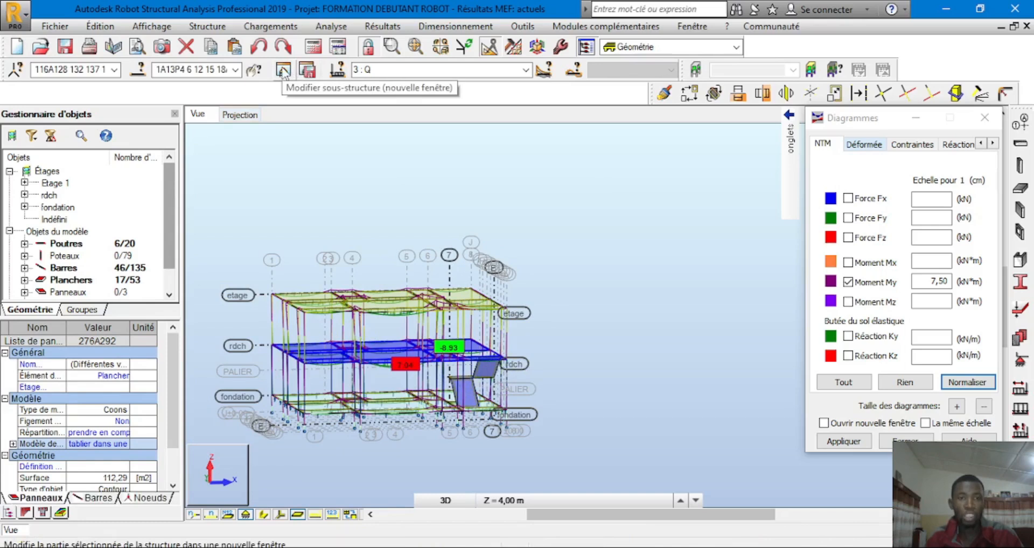
click(283, 71)
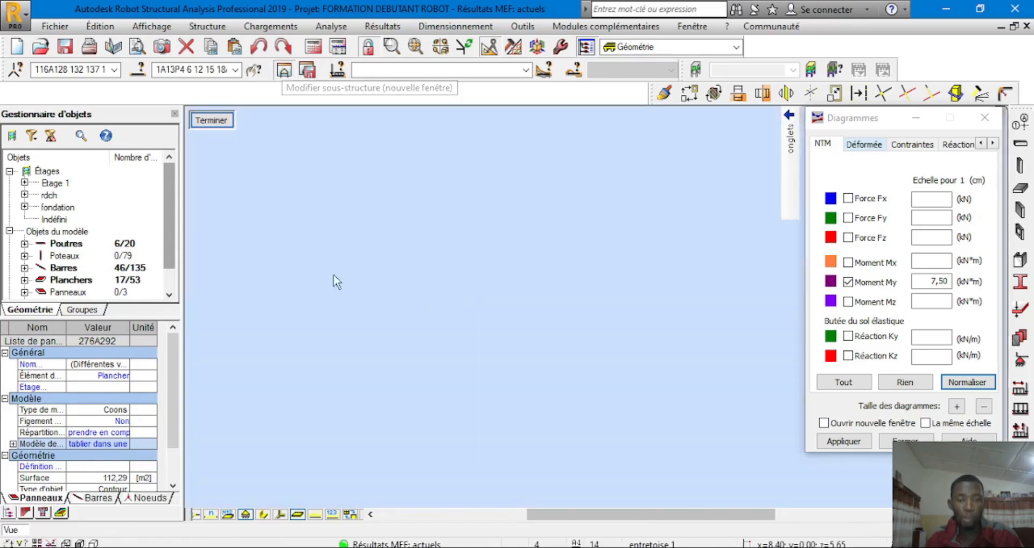
scroll(459, 289, up, 5)
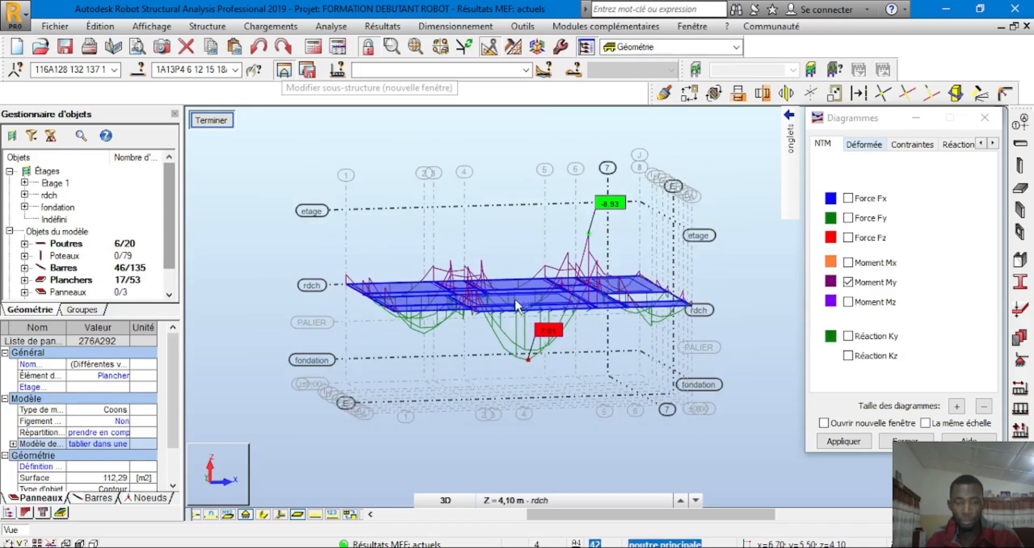
Step: Clear the selection and examine the maximum My label on the beams of the isolated rdch floor
click(591, 408)
scroll(530, 308, up, 1)
shift+middle_drag(489, 400, 483, 434)
scroll(556, 389, up, 3)
shift+middle_drag(556, 389, 580, 325)
scroll(574, 298, up, 5)
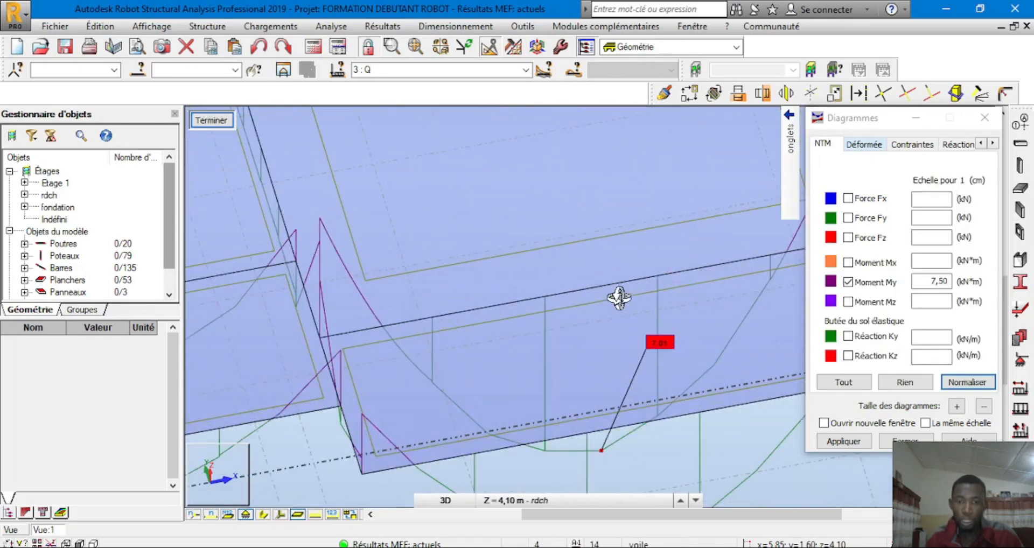
Step: Select main beam 104 of the rdch floor and inspect the My diagram along its span and the neighbouring edge
right_click(565, 295)
click(547, 316)
click(548, 299)
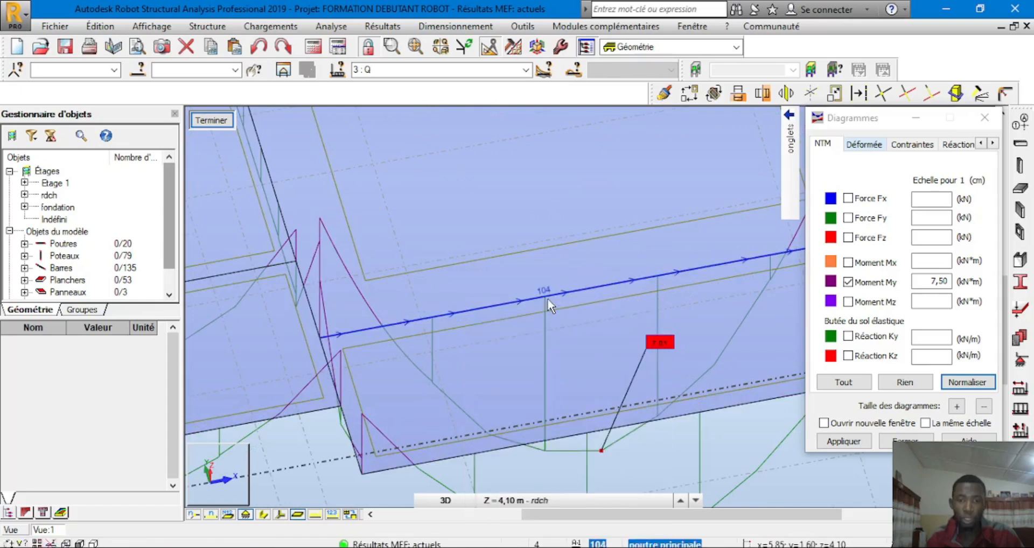
scroll(547, 298, down, 5)
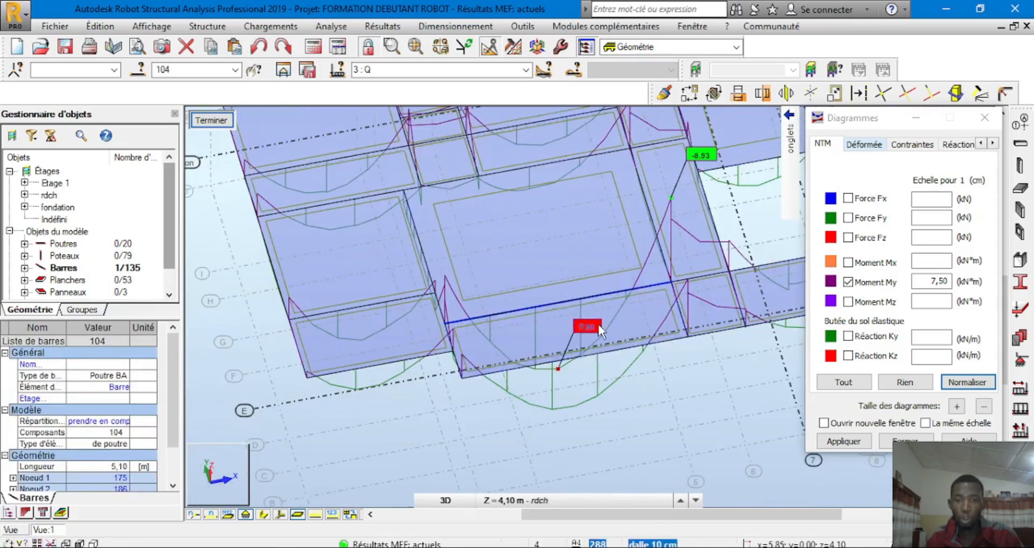
scroll(384, 344, down, 1)
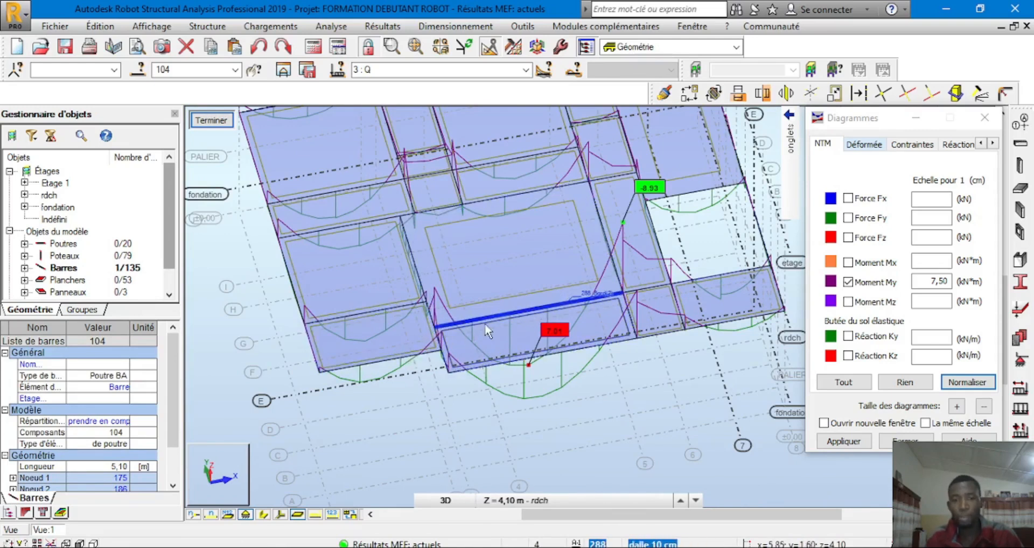
scroll(558, 388, up, 1)
shift+middle_drag(559, 405, 527, 351)
scroll(578, 357, up, 2)
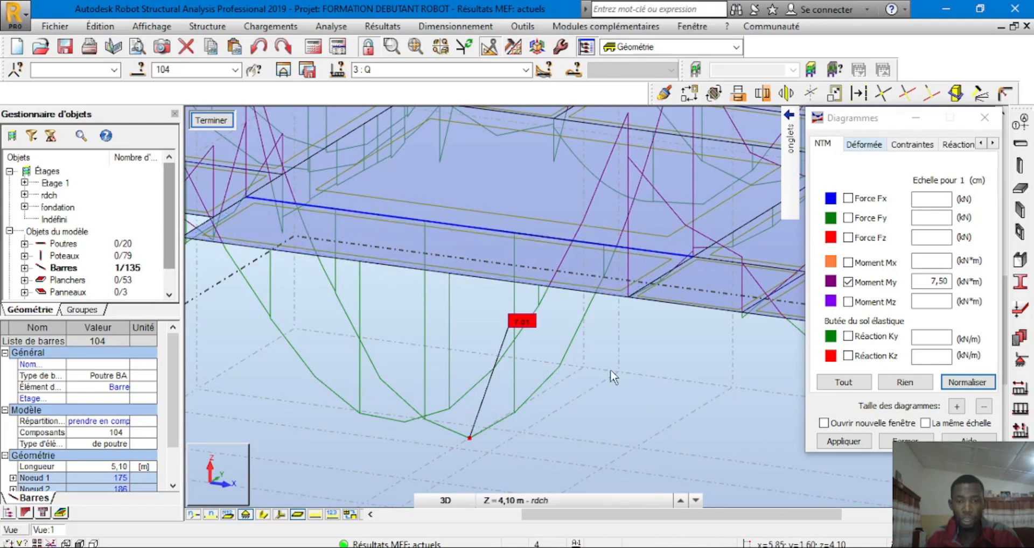
scroll(610, 373, down, 2)
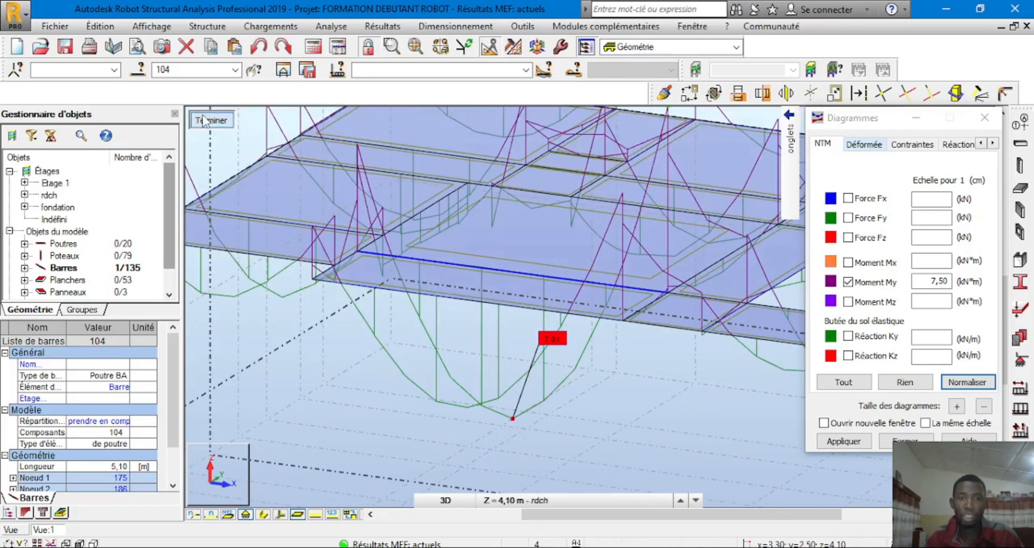
Step: Finish the substructure editing to return to the whole building model, and clear the beam selection
click(203, 120)
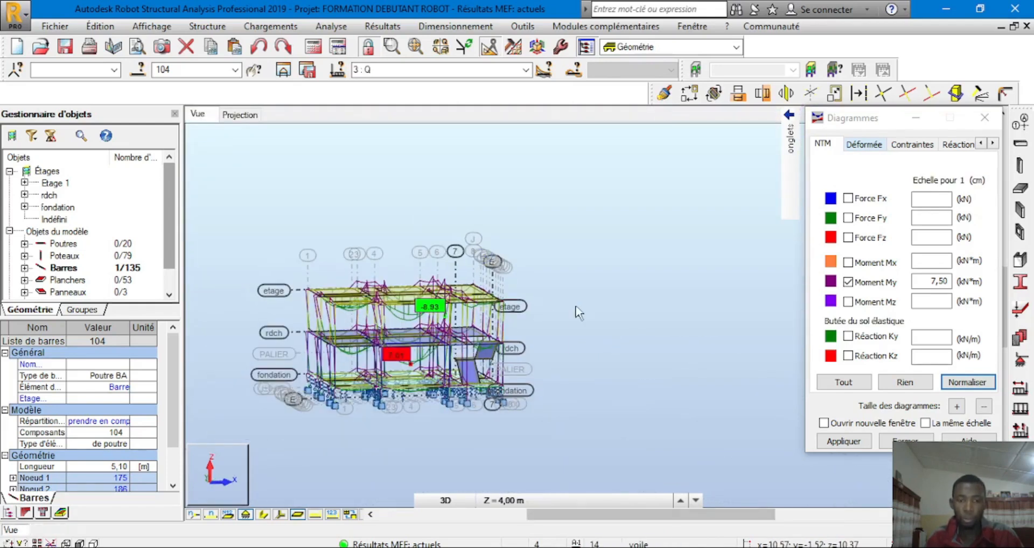
click(579, 313)
scroll(390, 325, up, 3)
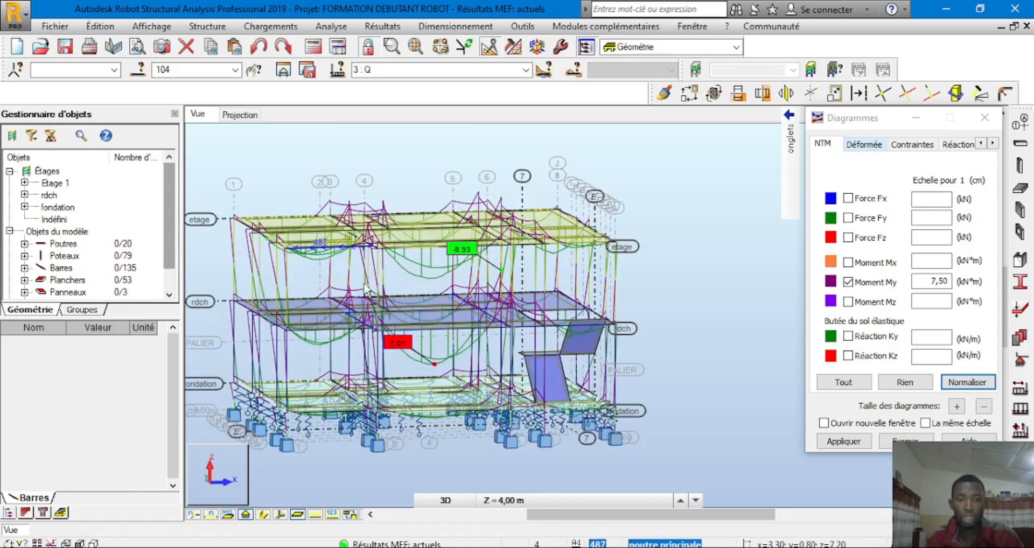
scroll(474, 318, down, 2)
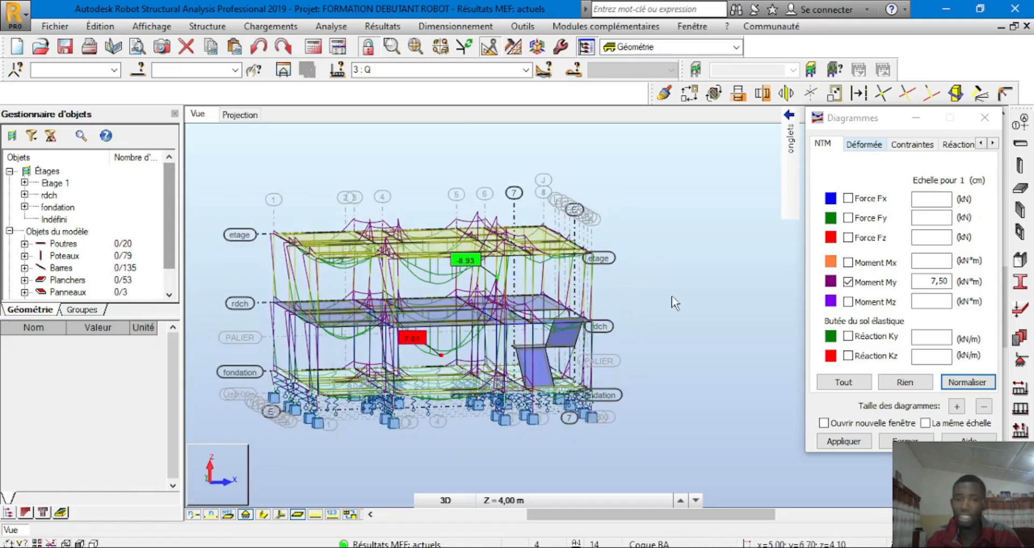
Step: Replace the My diagram with the bending moment Mz diagram on the bars of the building
mouse_move(806, 260)
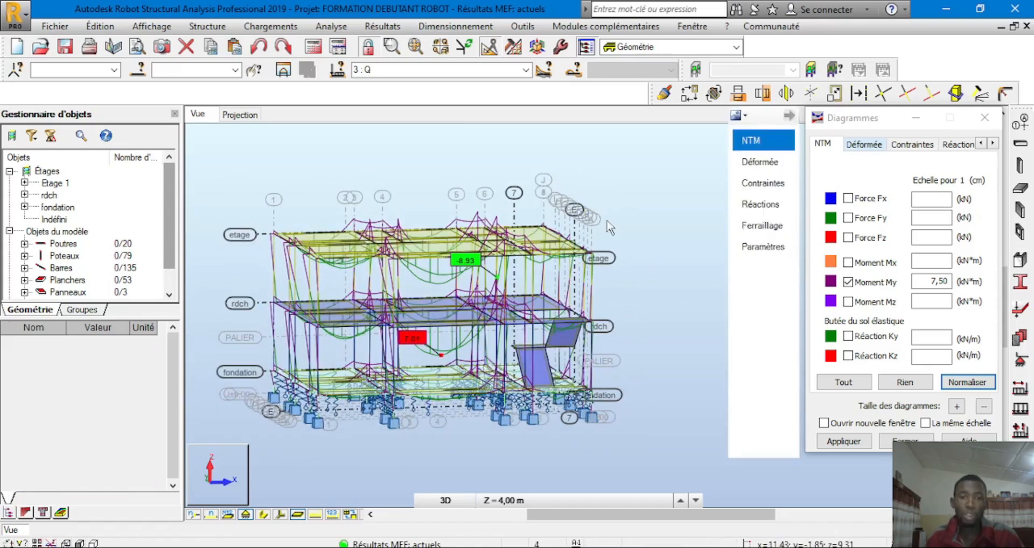
scroll(444, 307, up, 4)
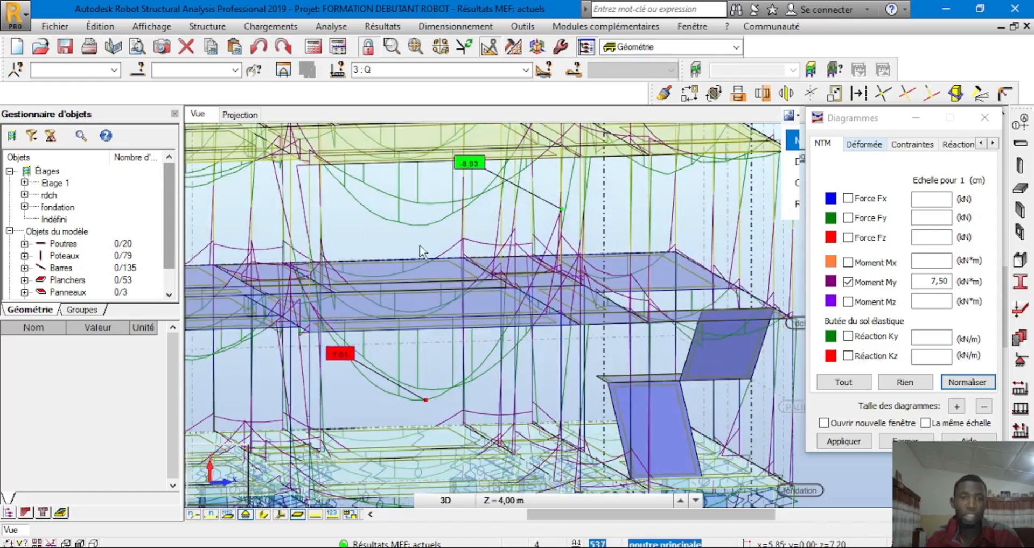
scroll(466, 277, down, 5)
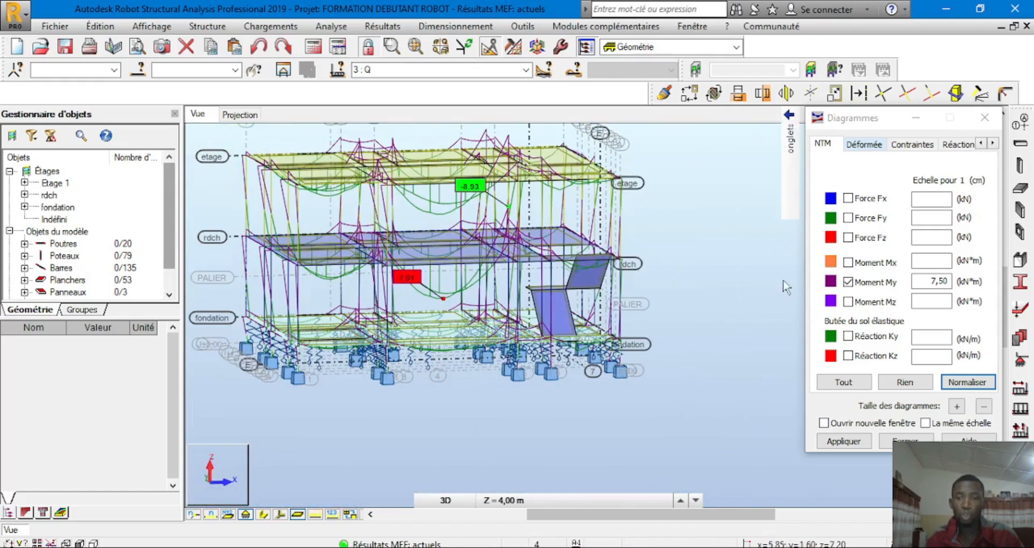
click(848, 296)
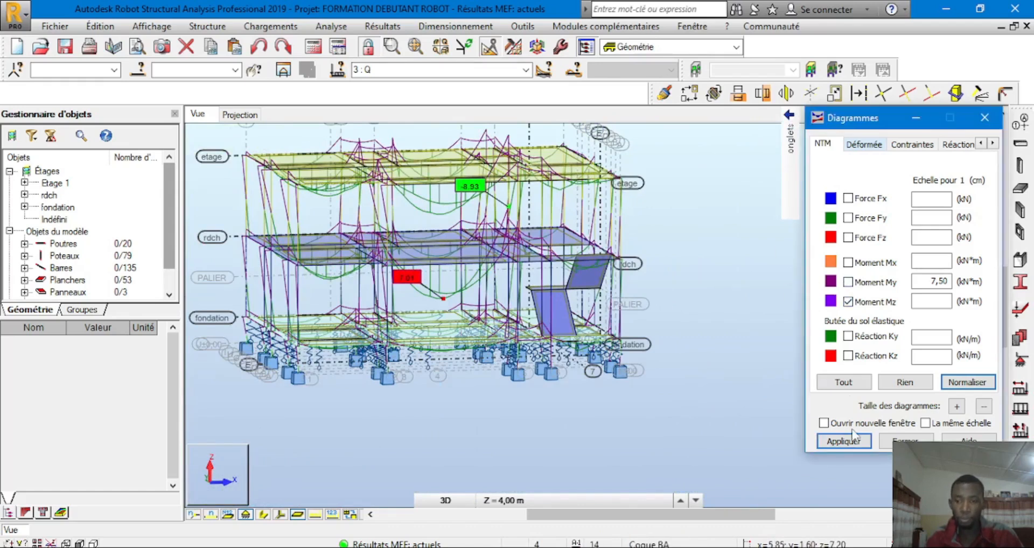
scroll(448, 241, up, 3)
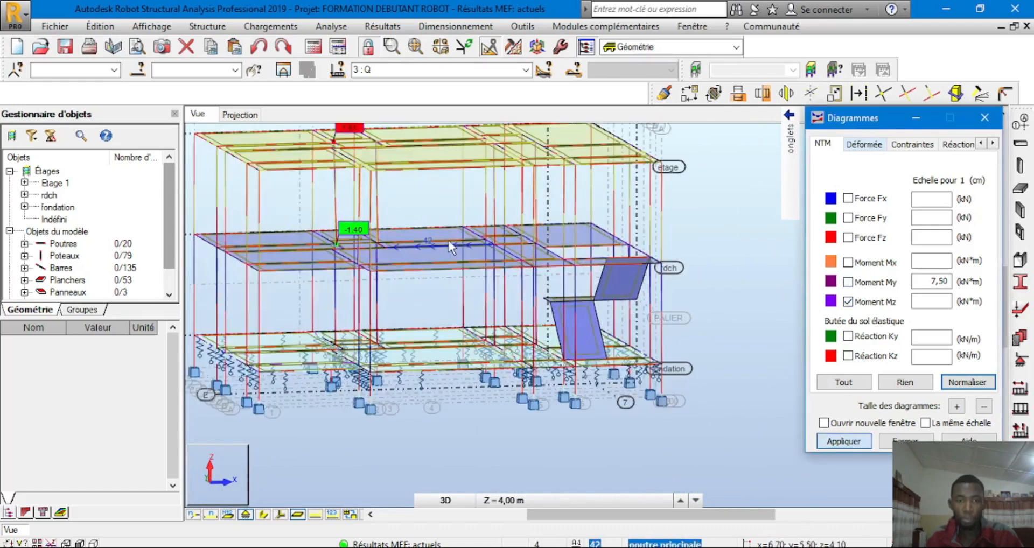
Step: Examine the maximum and minimum Mz labels on the bars at the etage and rdch levels
scroll(448, 240, down, 2)
shift+middle_drag(431, 281, 391, 267)
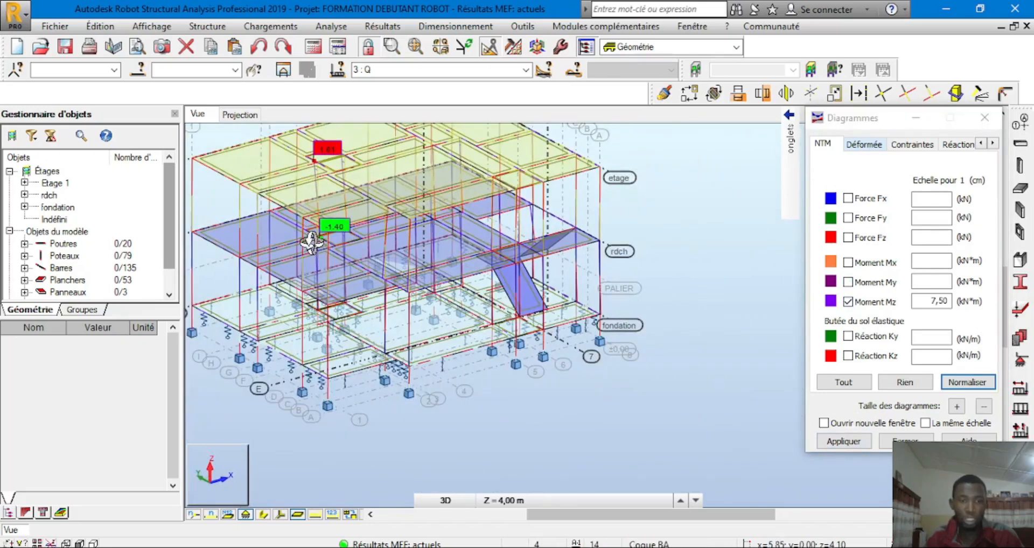
scroll(311, 243, up, 3)
scroll(323, 260, down, 3)
scroll(291, 228, up, 5)
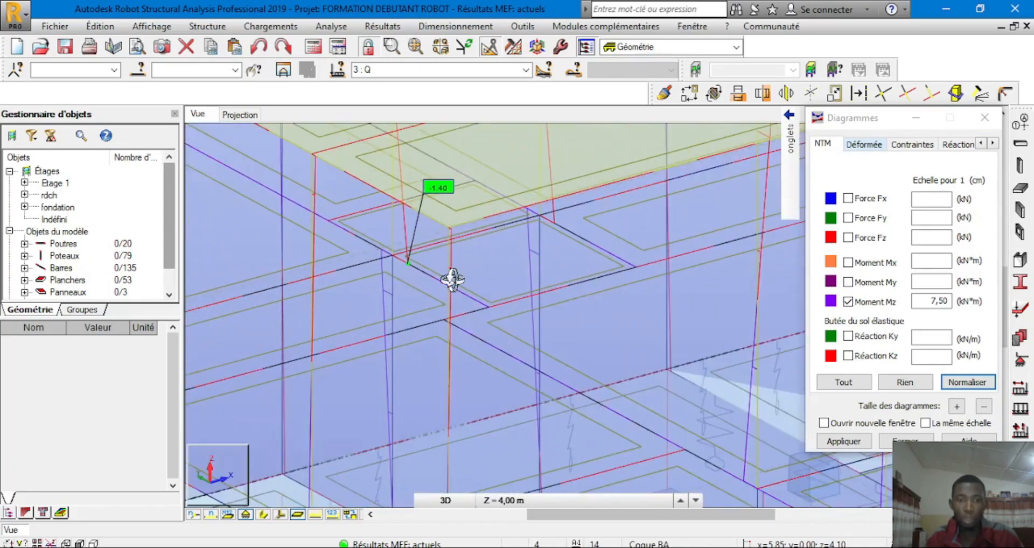
scroll(496, 231, down, 5)
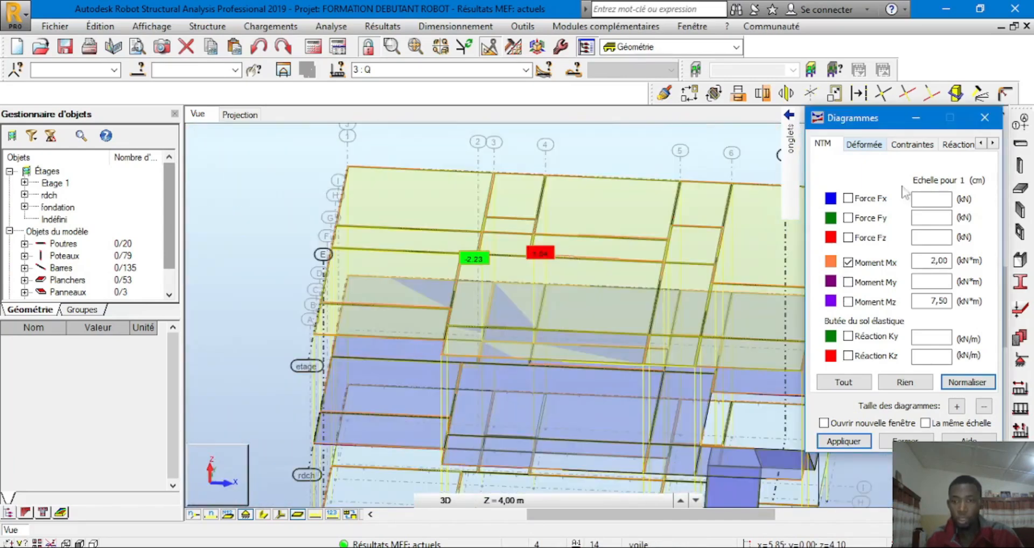
Step: Close the diagram settings and run the structure verification to check the building model for errors and warnings
click(984, 114)
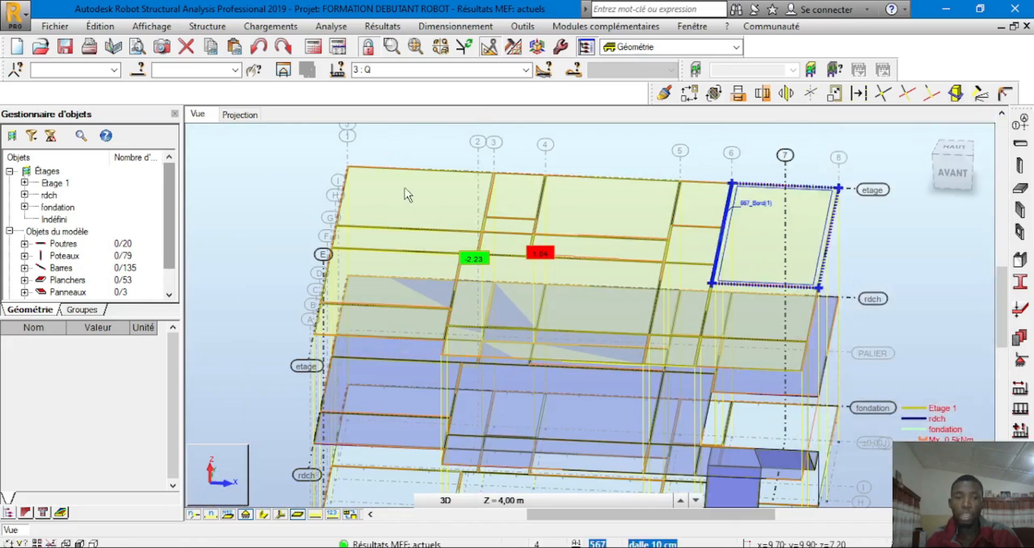
scroll(408, 195, down, 5)
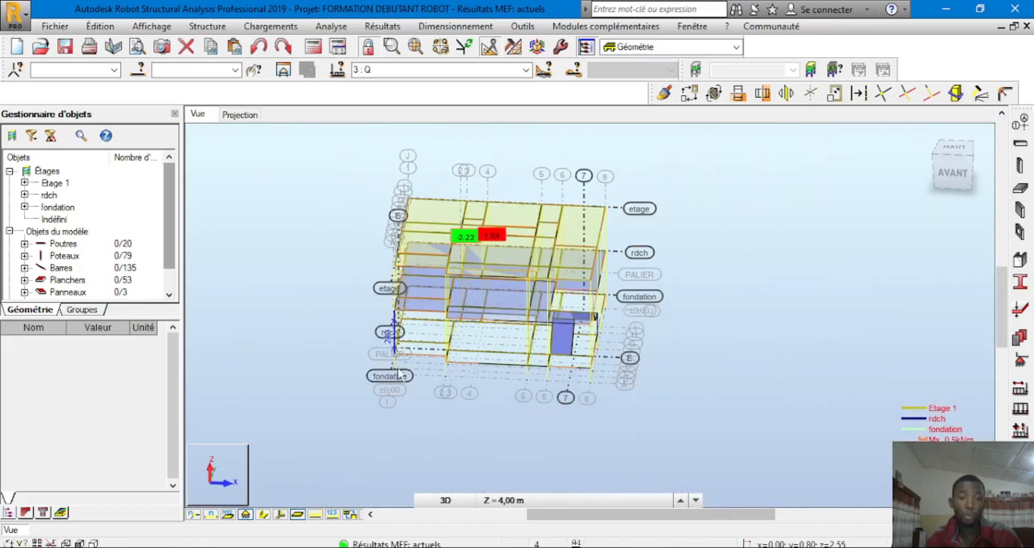
scroll(352, 484, up, 3)
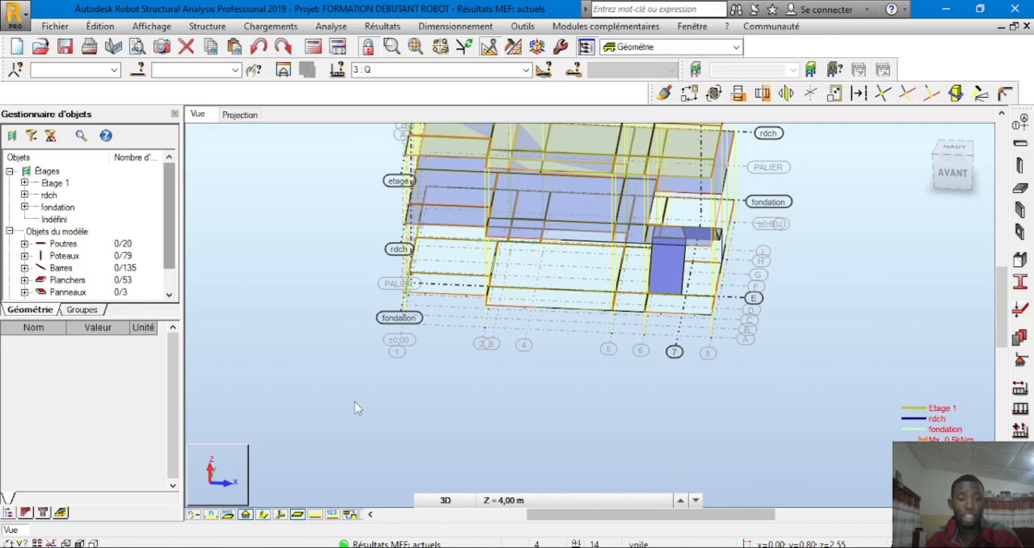
scroll(356, 409, down, 4)
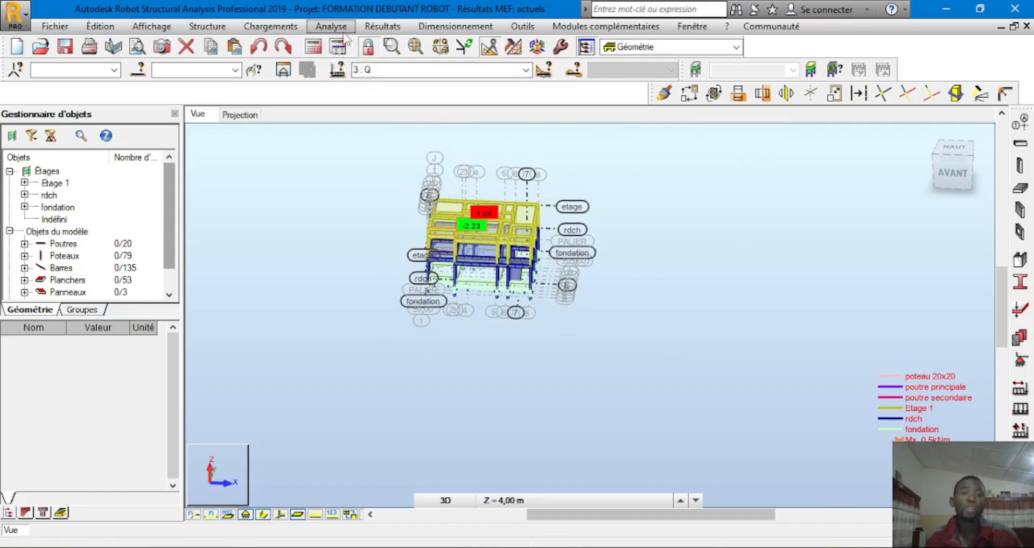
click(331, 25)
click(533, 164)
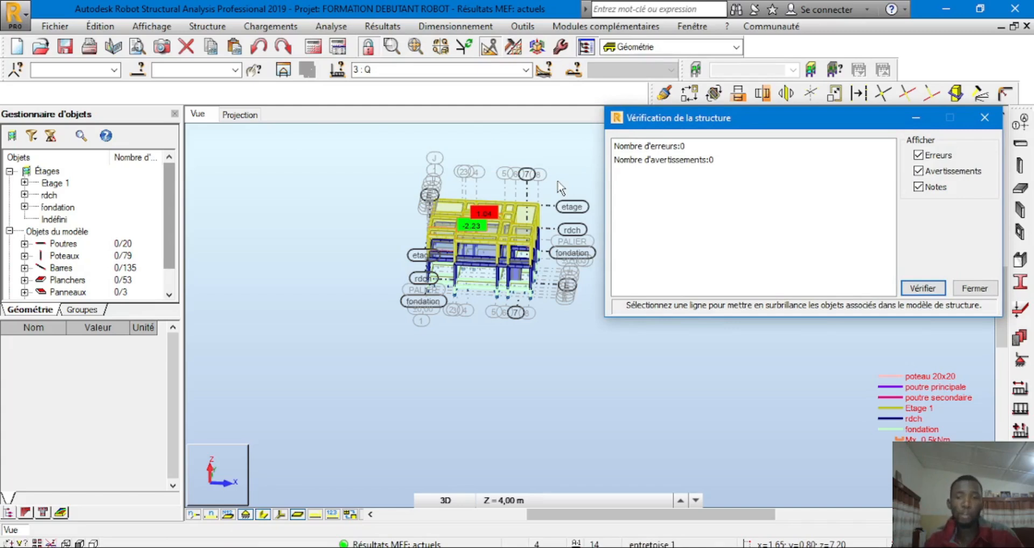
scroll(468, 235, up, 5)
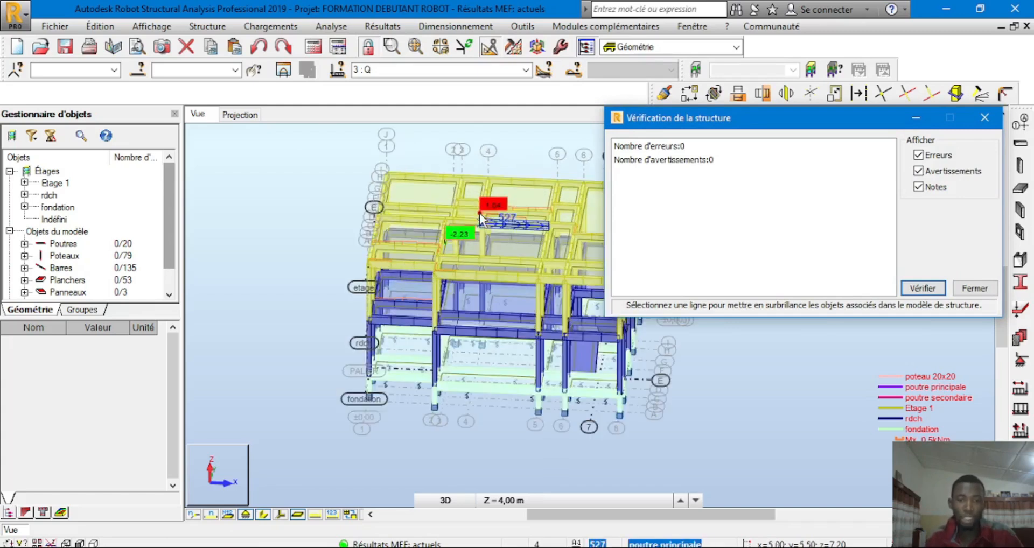
click(985, 119)
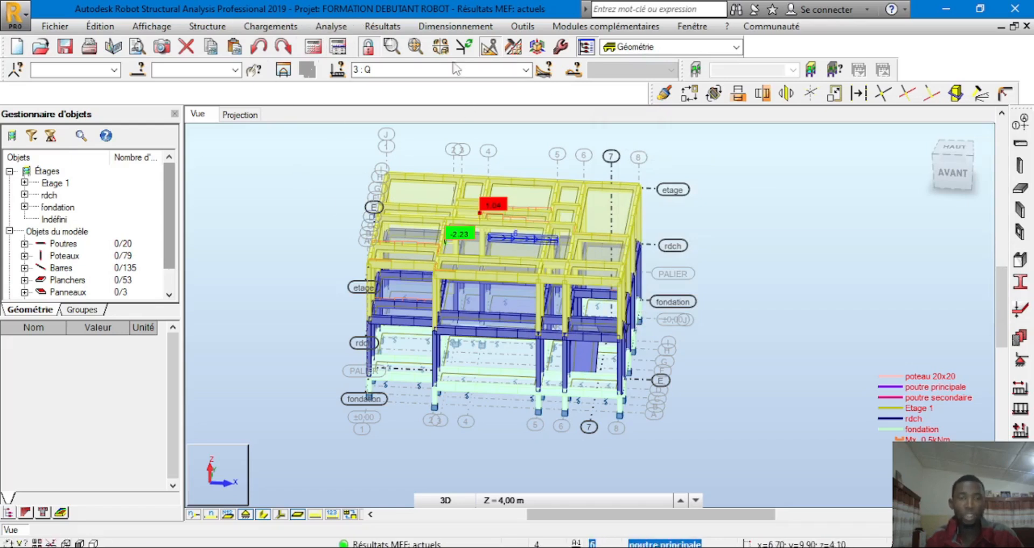
Step: Apply the Fx force map to the bars of the building, then clear the Fx component again
click(395, 31)
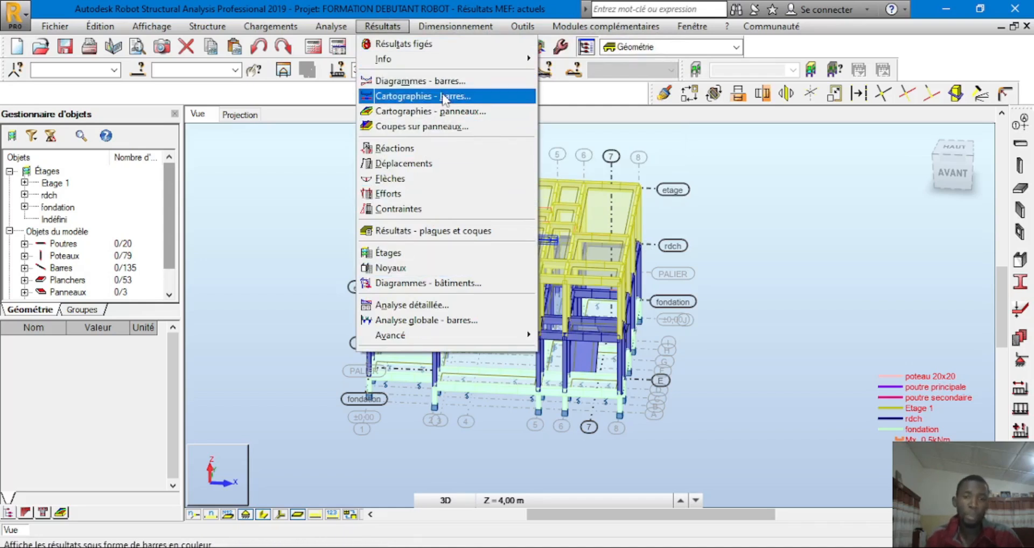
click(474, 96)
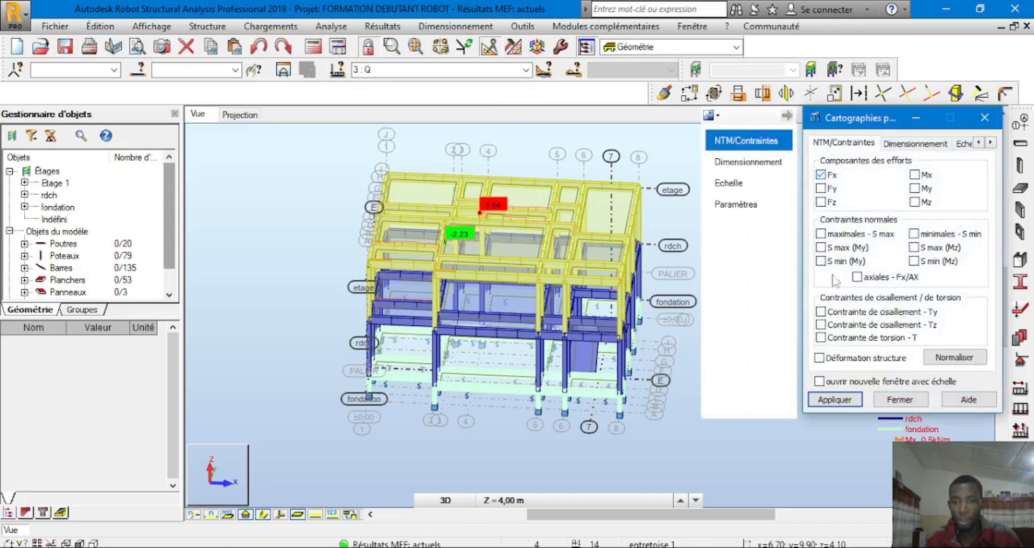
click(834, 400)
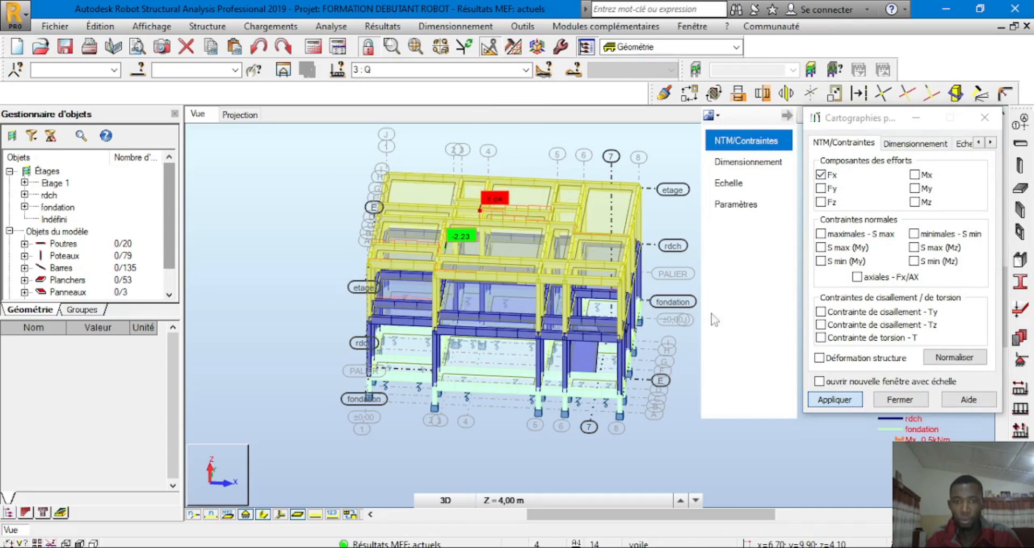
scroll(523, 210, up, 3)
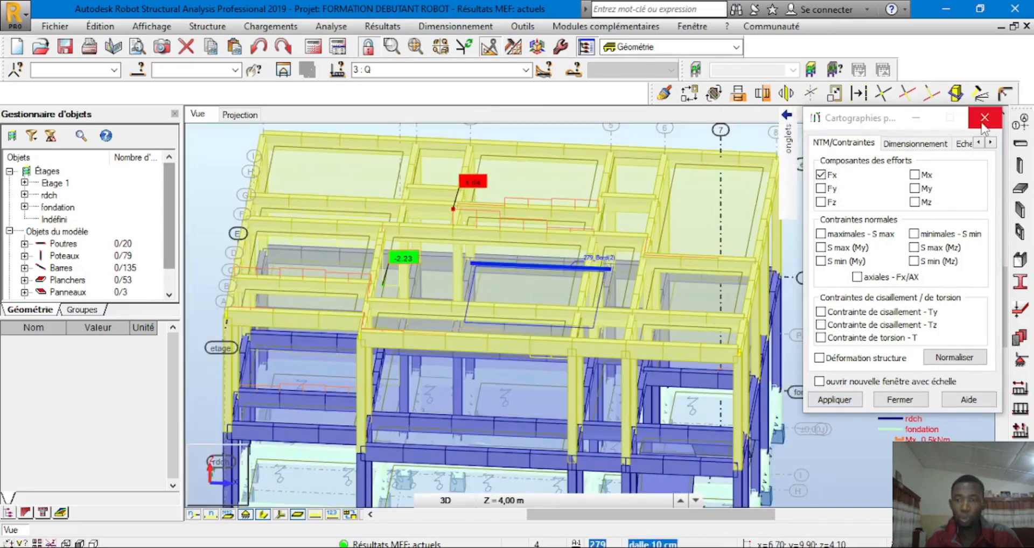
click(821, 174)
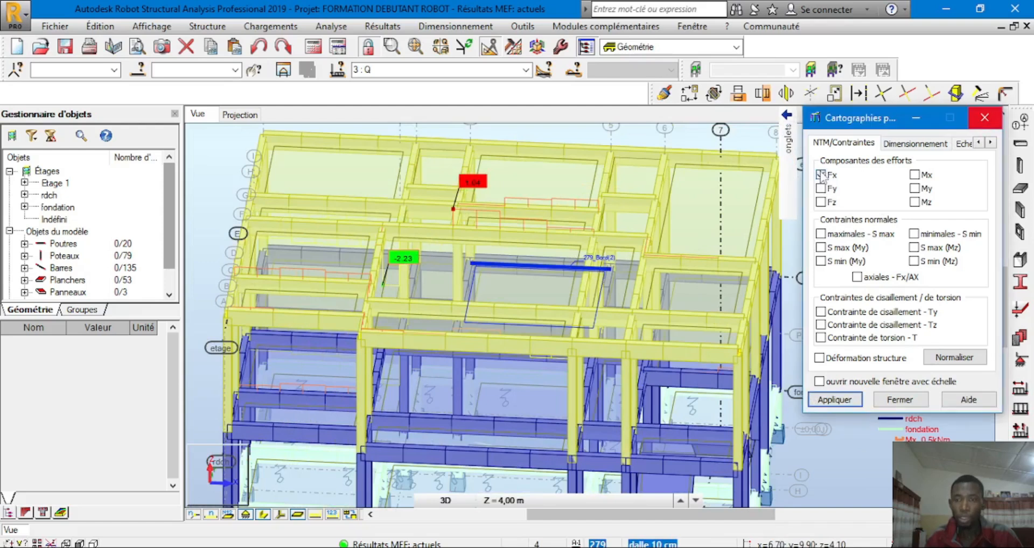
click(836, 400)
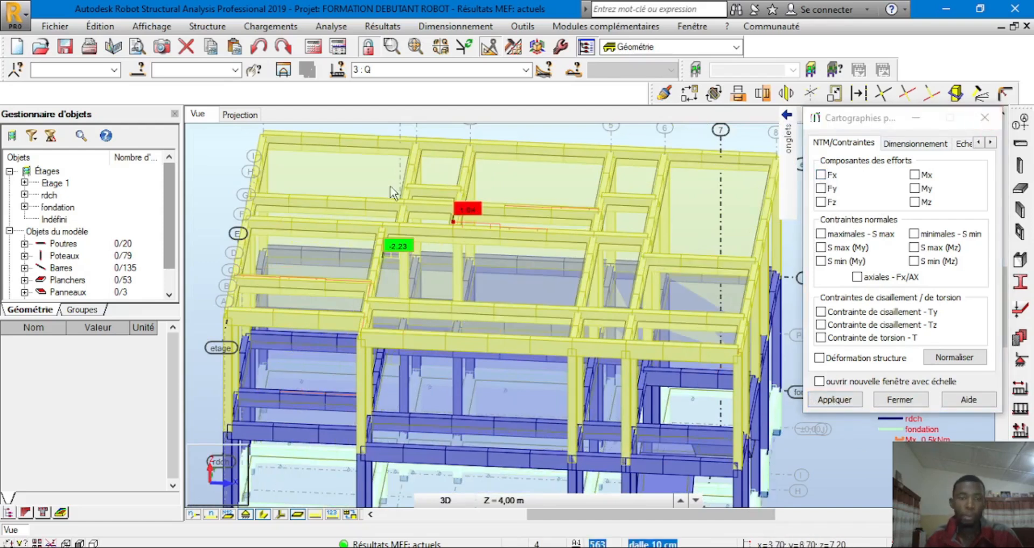
click(331, 25)
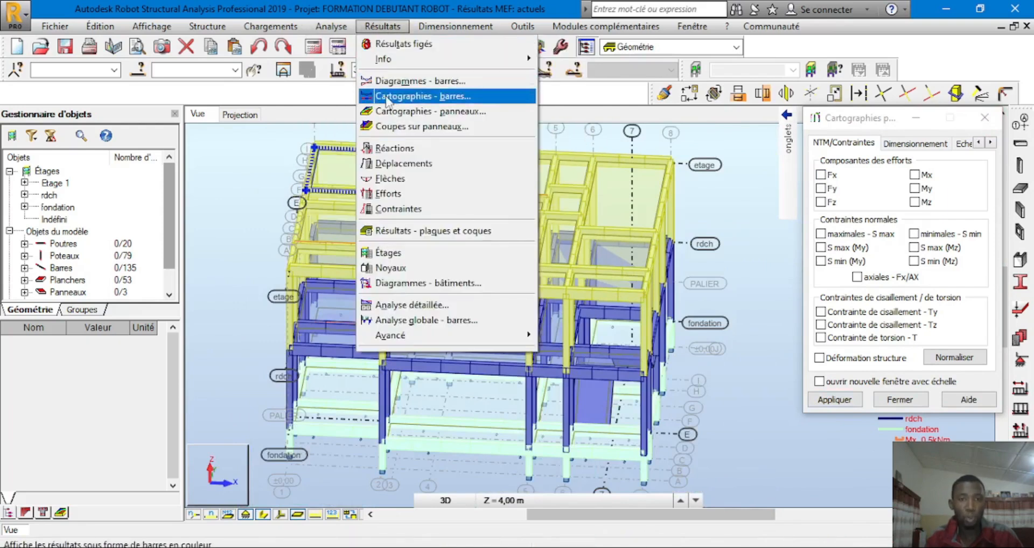
click(399, 134)
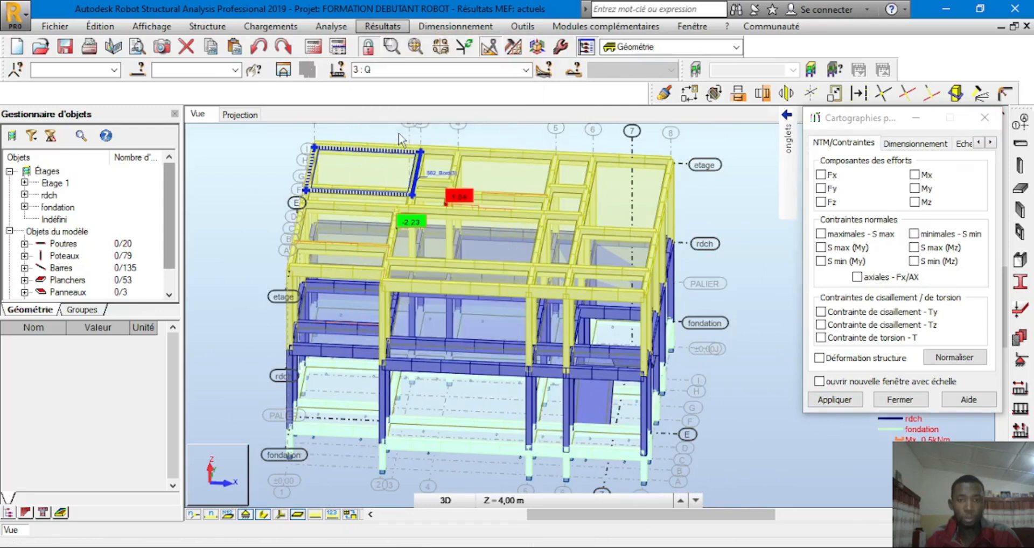
click(456, 215)
click(984, 121)
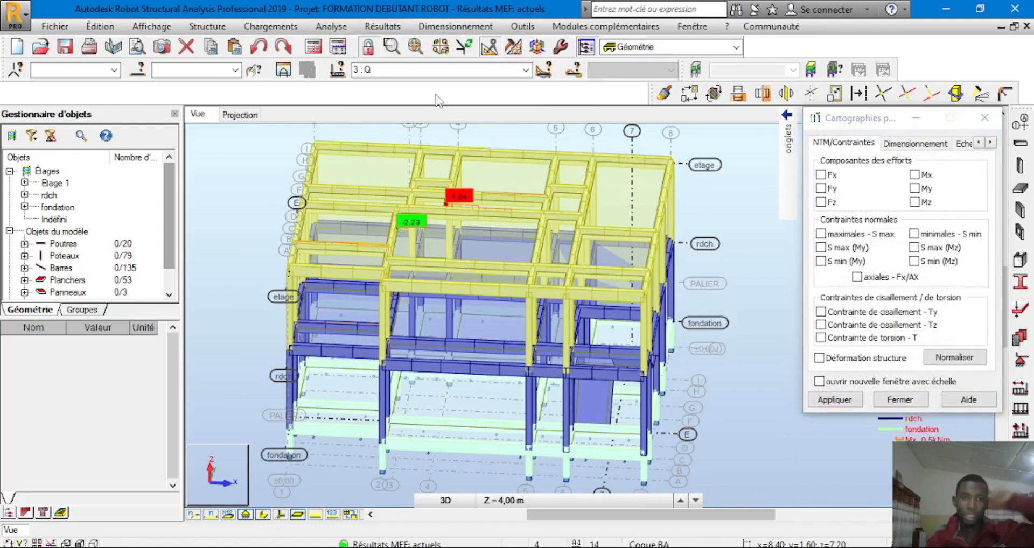
Step: Open the reactions table and examine the support forces and moments at the nodes for each load case
click(455, 26)
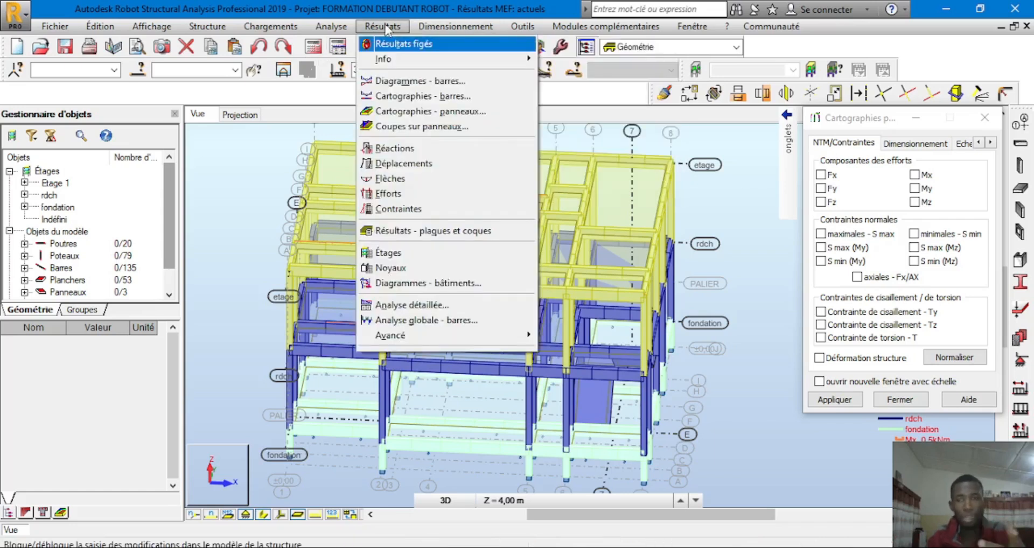
click(393, 148)
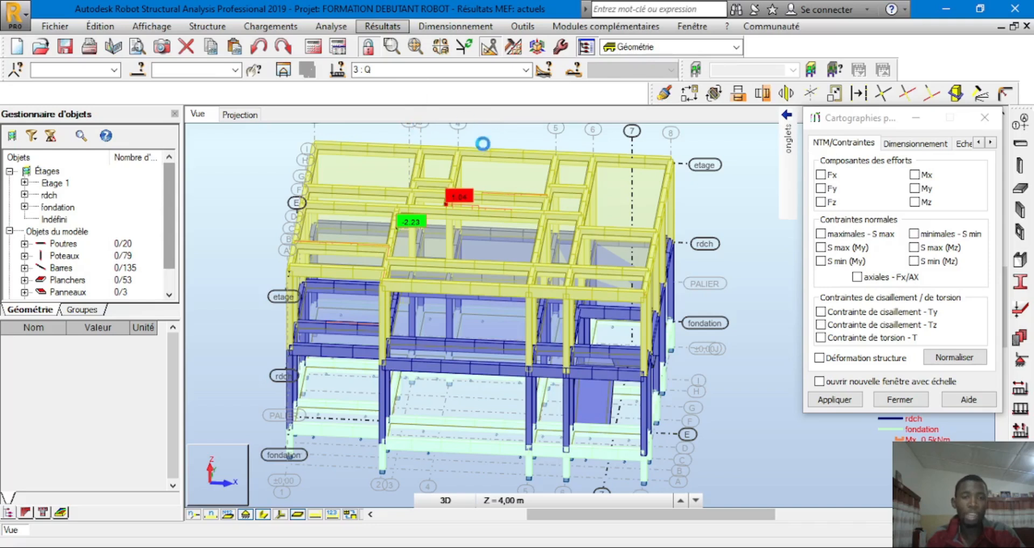
scroll(393, 159, down, 20)
scroll(355, 180, down, 18)
scroll(325, 203, up, 7)
scroll(325, 221, up, 10)
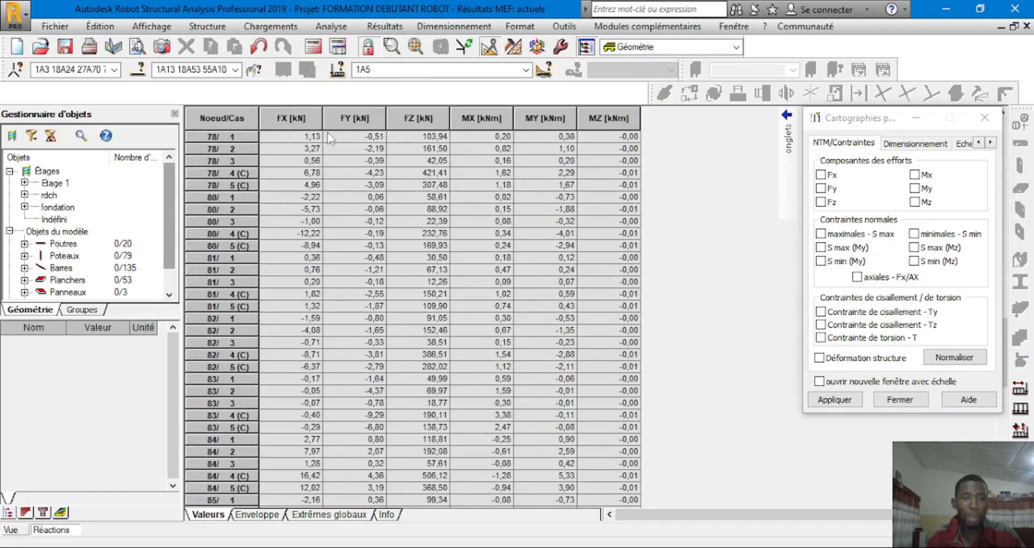
scroll(408, 147, up, 2)
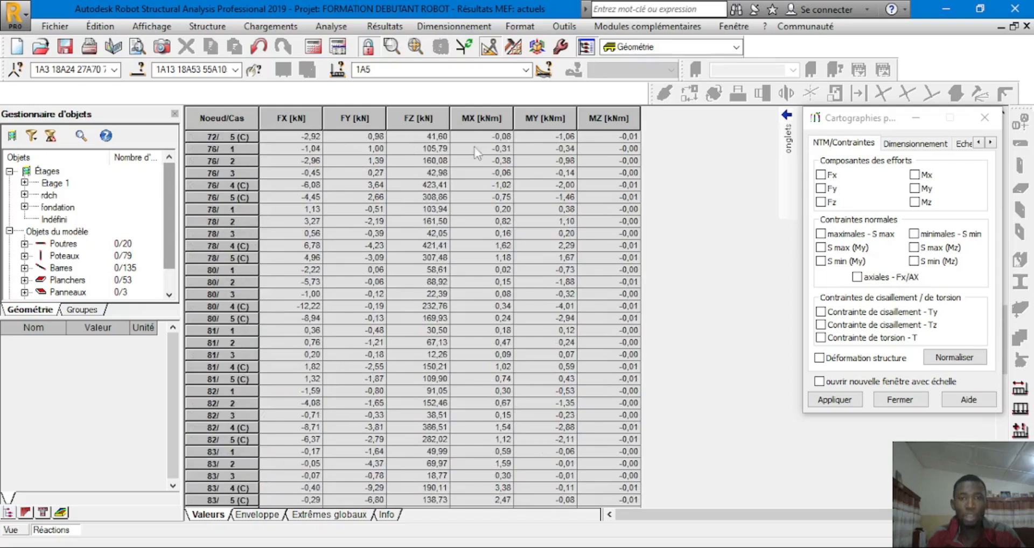
scroll(474, 146, up, 20)
scroll(308, 153, up, 13)
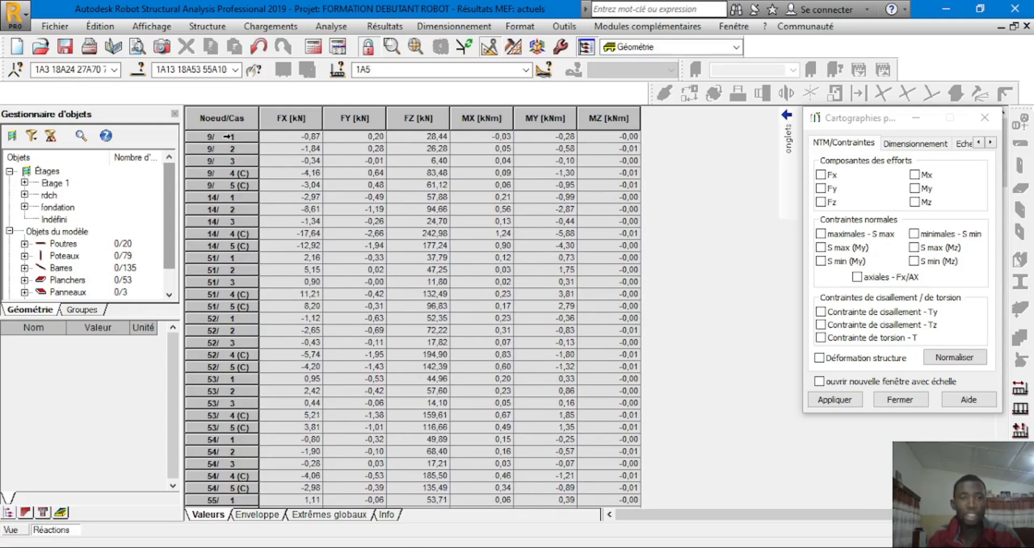
scroll(442, 209, down, 3)
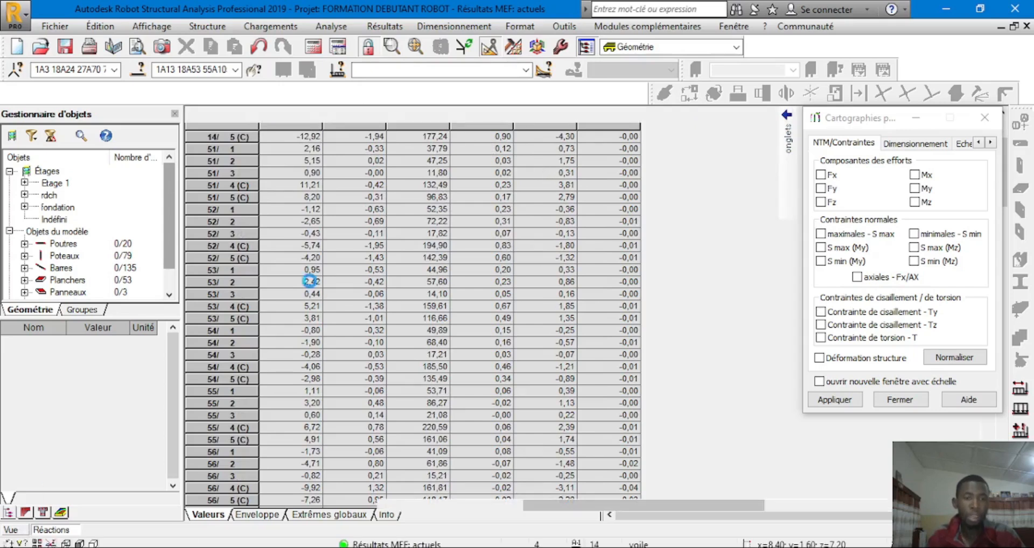
Step: Return to the 3D model view and remove the Moment Mx diagram from the bars
click(20, 531)
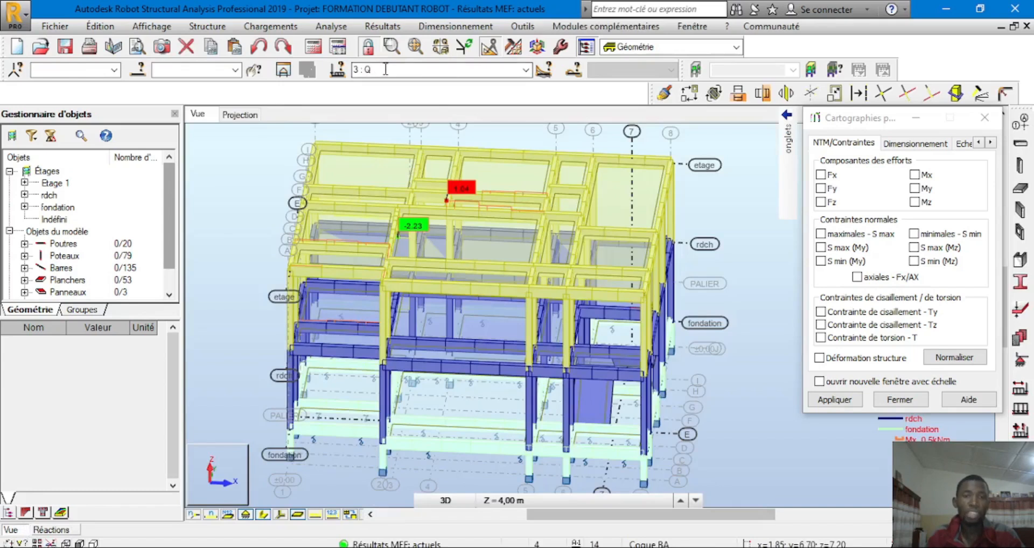
click(382, 27)
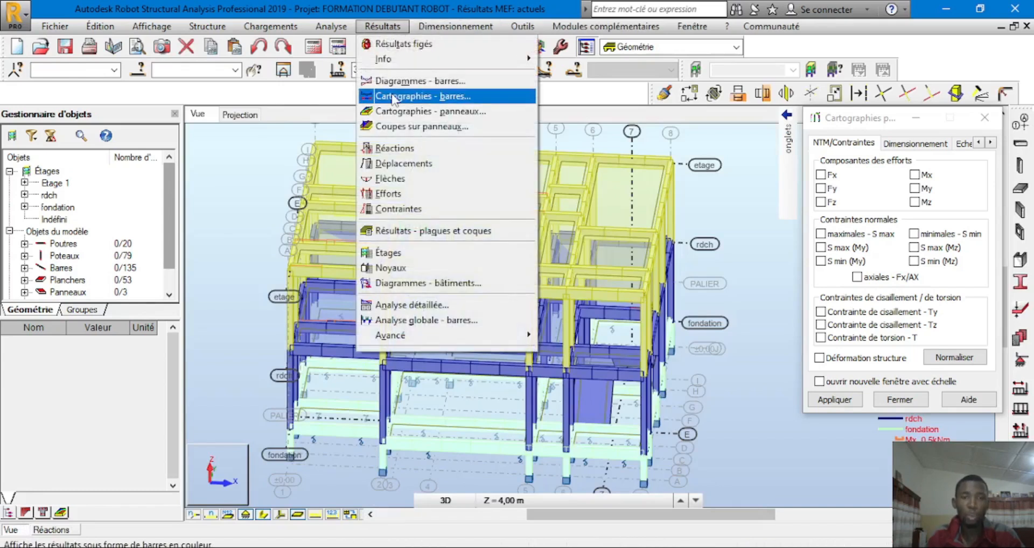
click(409, 81)
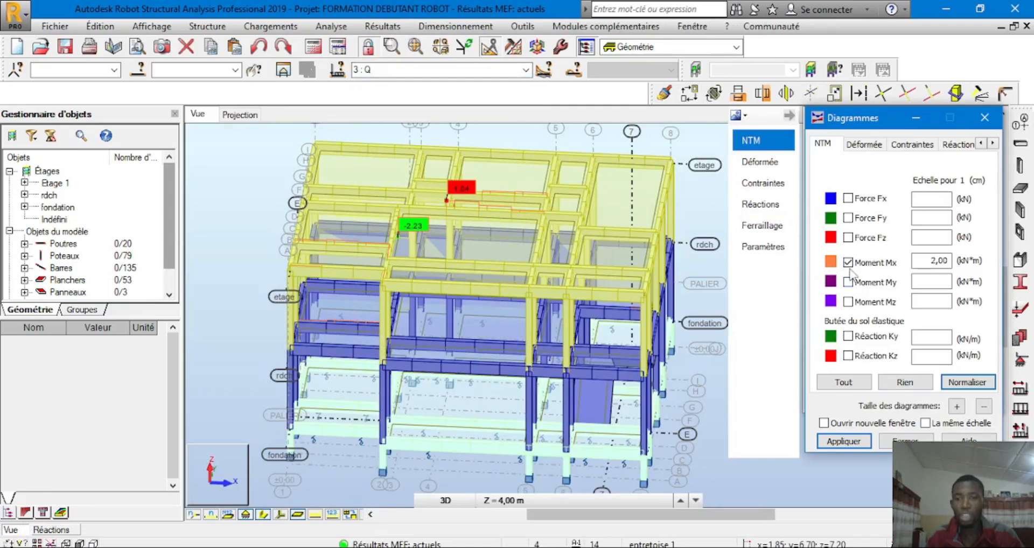
click(842, 442)
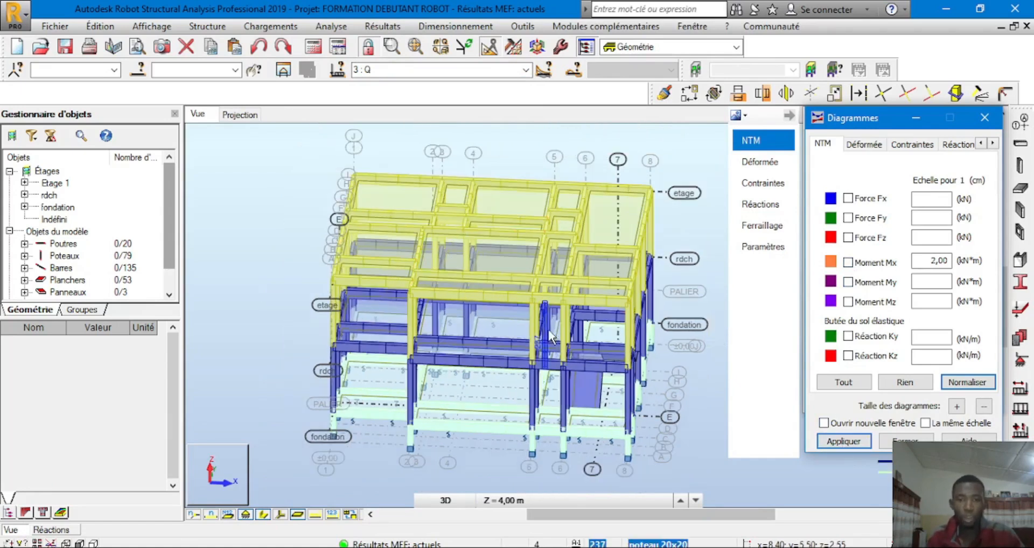
scroll(418, 322, down, 2)
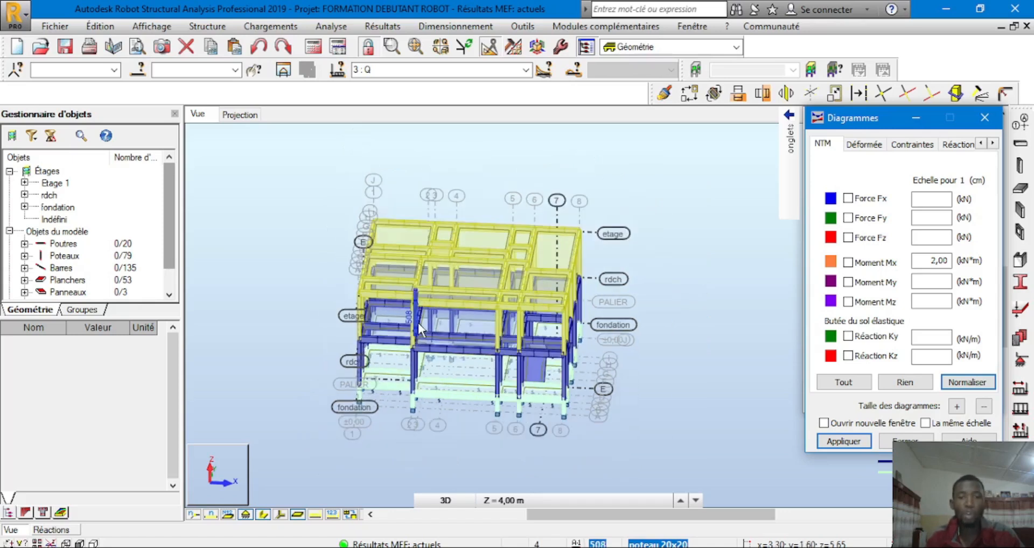
scroll(333, 334, up, 5)
scroll(333, 335, down, 5)
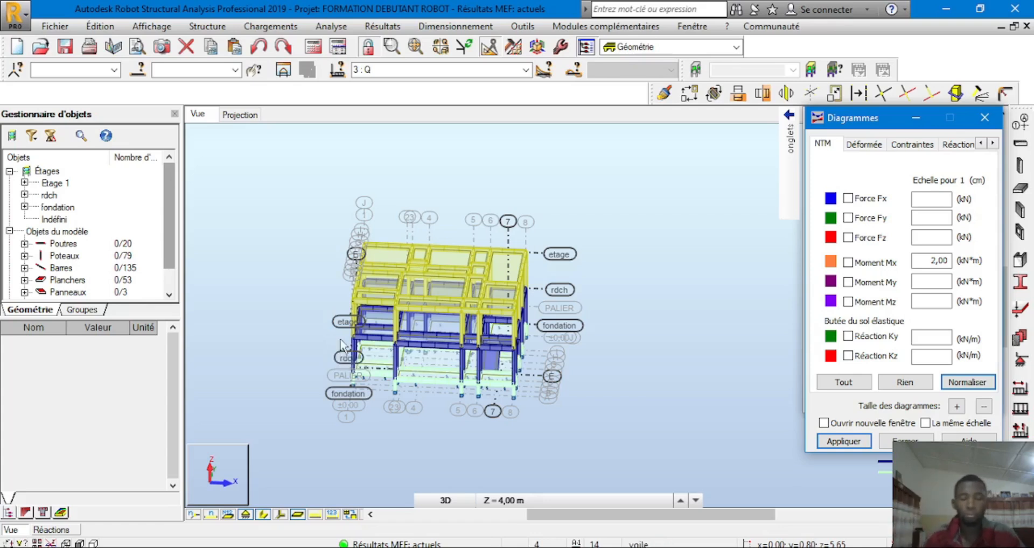
scroll(264, 326, up, 1)
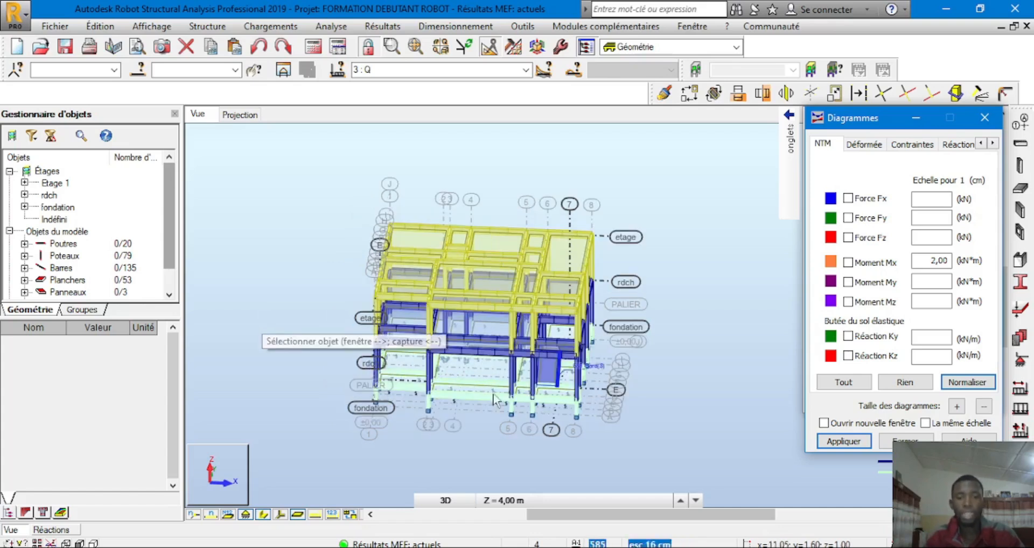
Step: Select main beam 103 of the rdch floor beside the stairs and review its geometry, section and material properties
scroll(520, 382, up, 5)
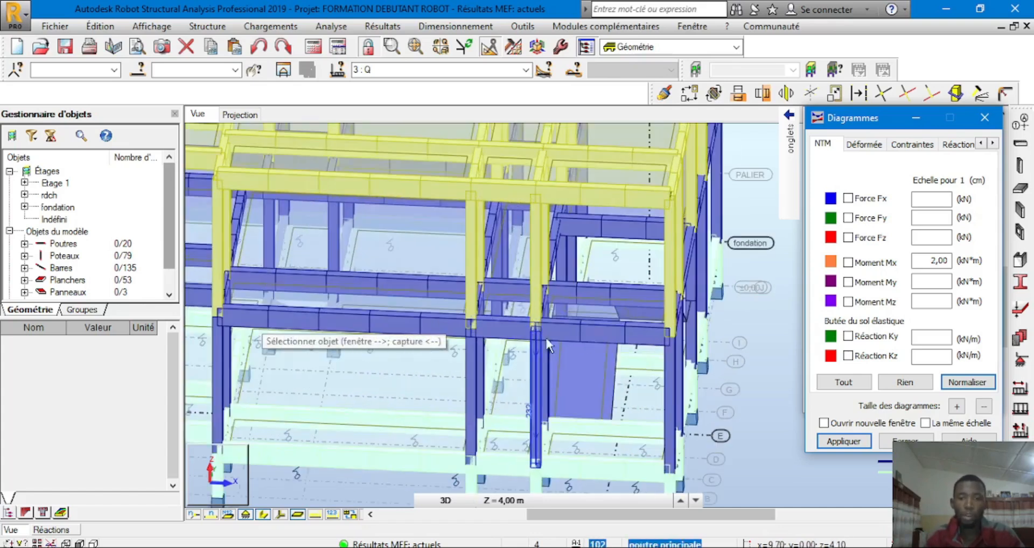
scroll(577, 327, down, 3)
shift+middle_drag(703, 360, 628, 355)
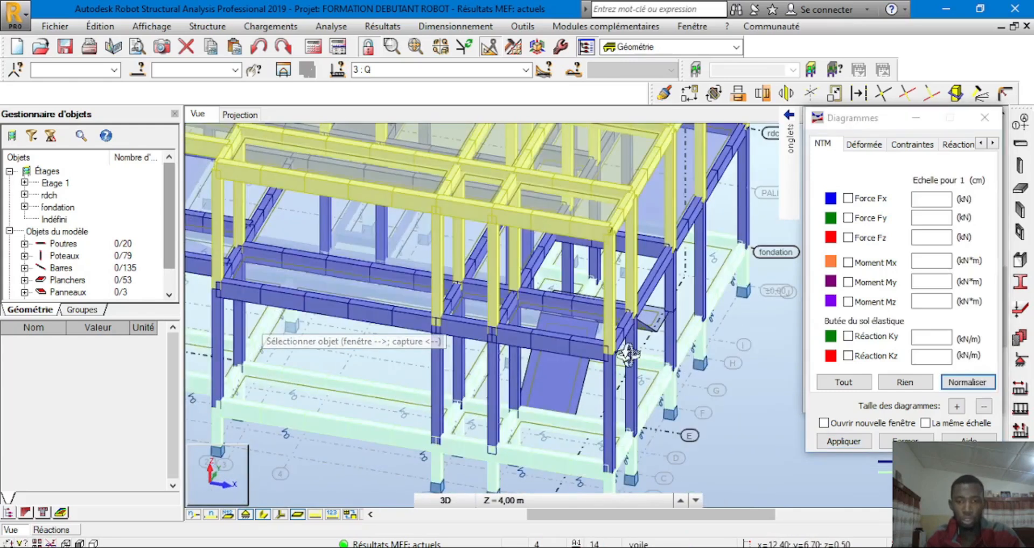
right_click(564, 370)
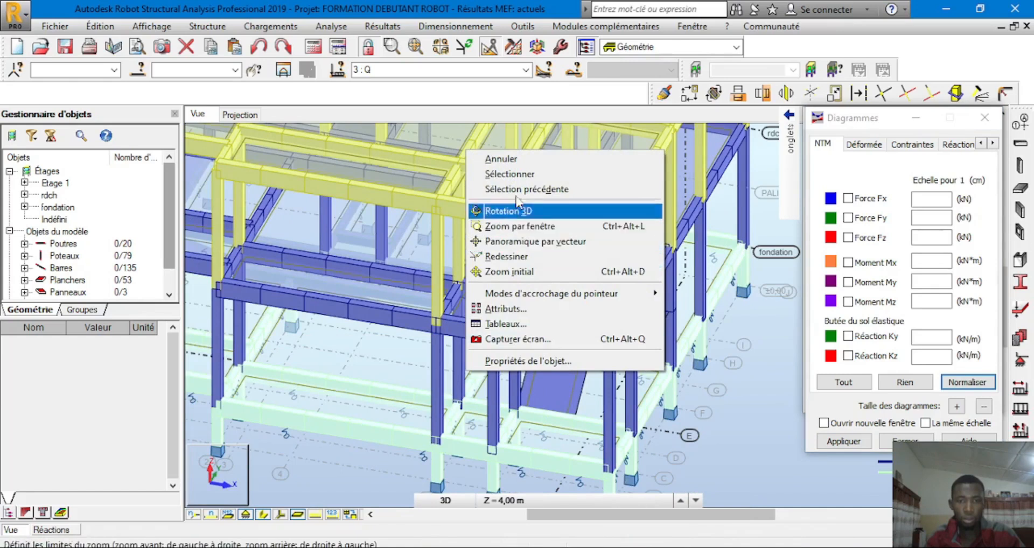
click(512, 174)
click(578, 346)
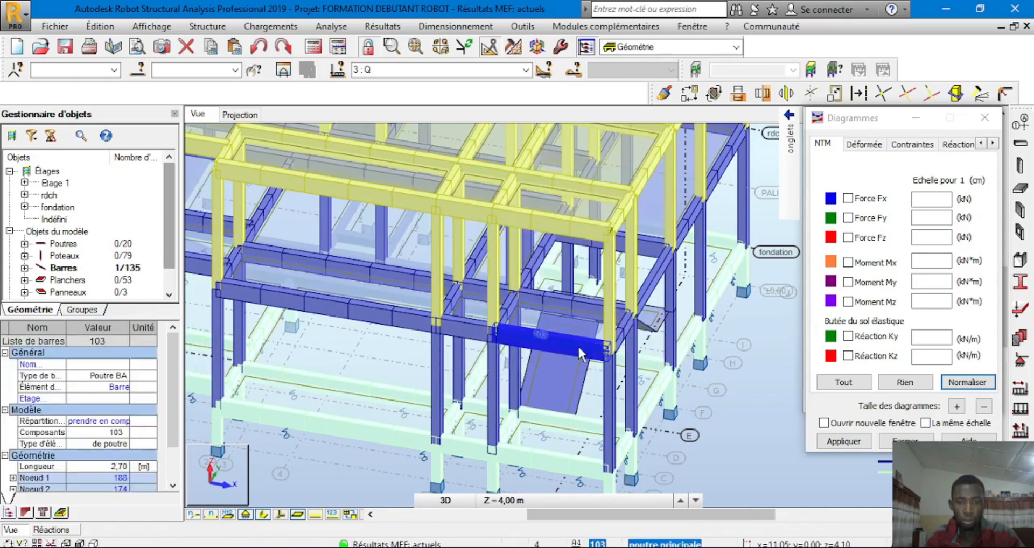
drag(171, 409, 170, 436)
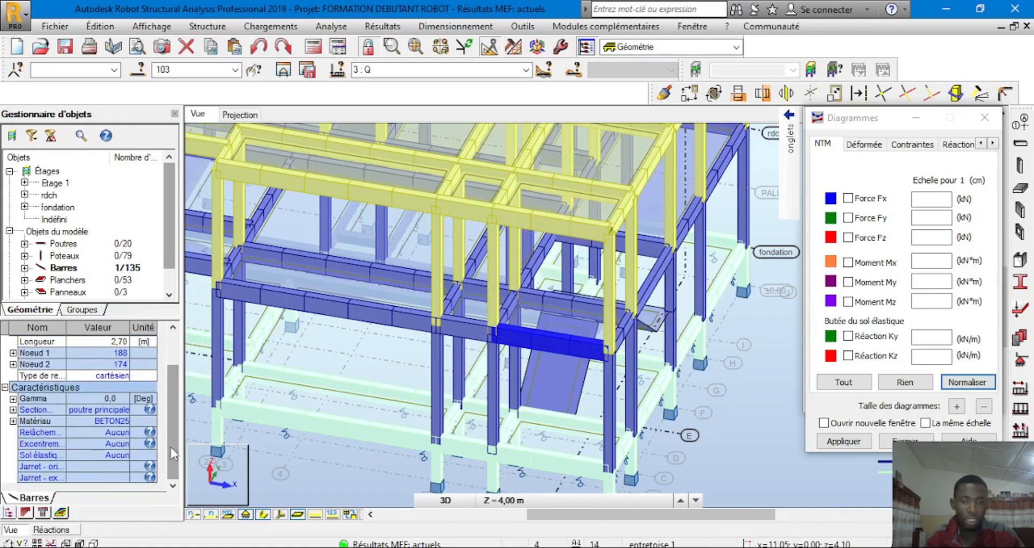
scroll(563, 315, up, 3)
scroll(560, 392, down, 2)
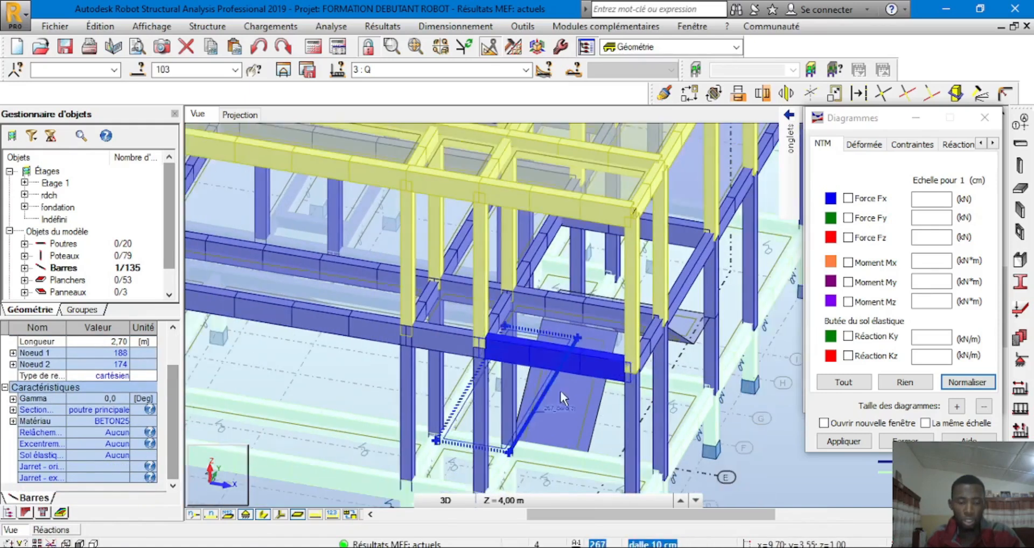
Step: Examine the stair landing slab beside the selected beam and close the Diagrammes and Cartographies dialogs
shift+middle_drag(617, 415, 580, 417)
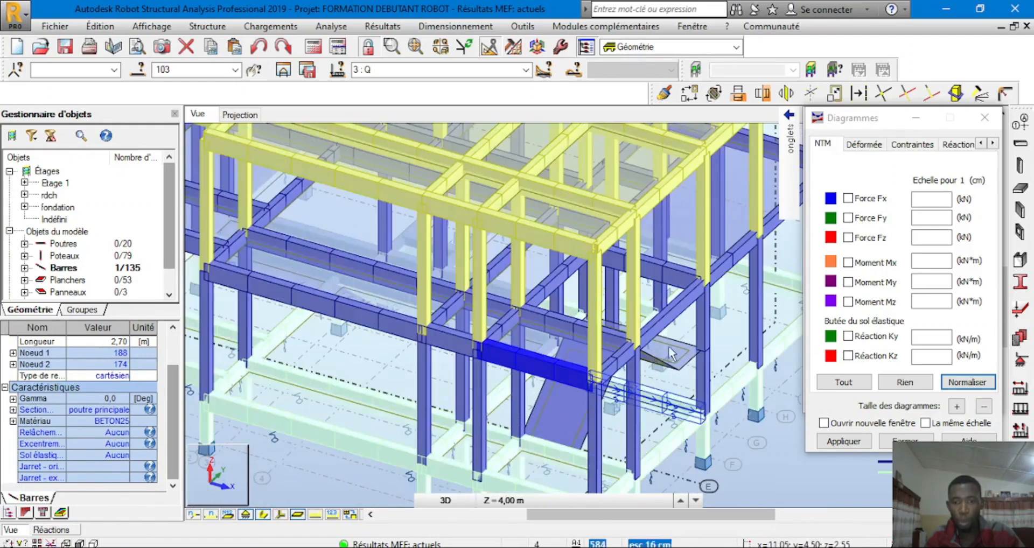
scroll(532, 361, up, 4)
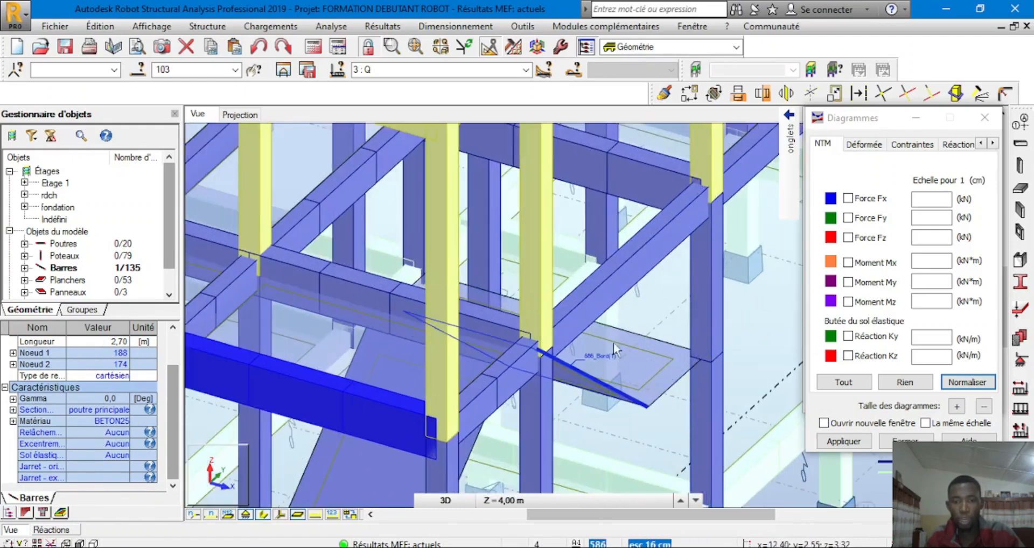
scroll(639, 344, down, 3)
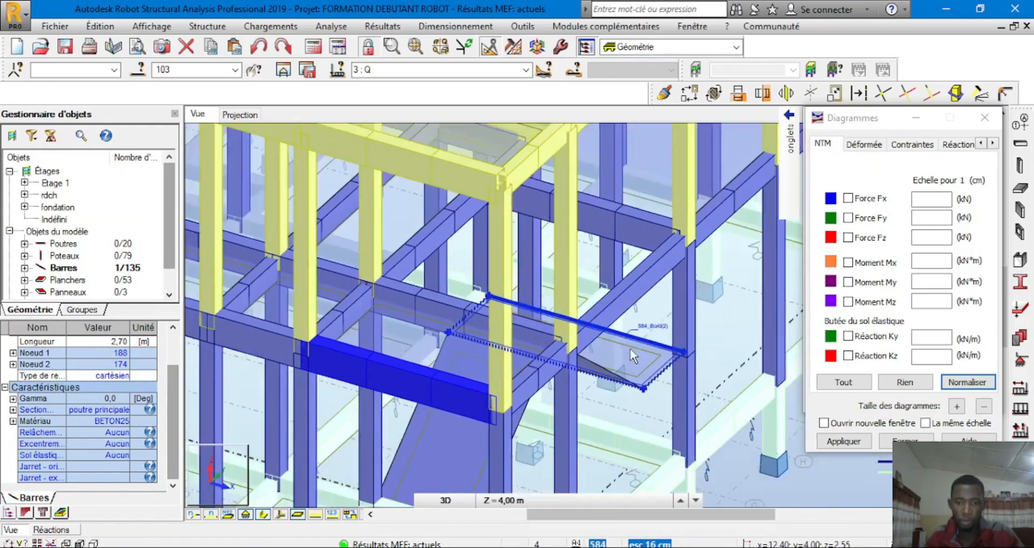
click(984, 118)
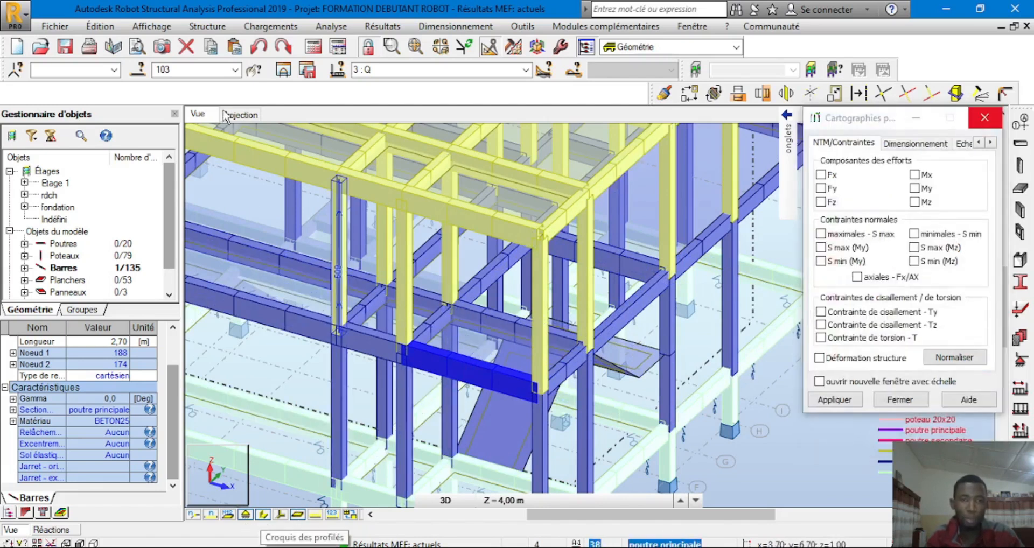
click(986, 118)
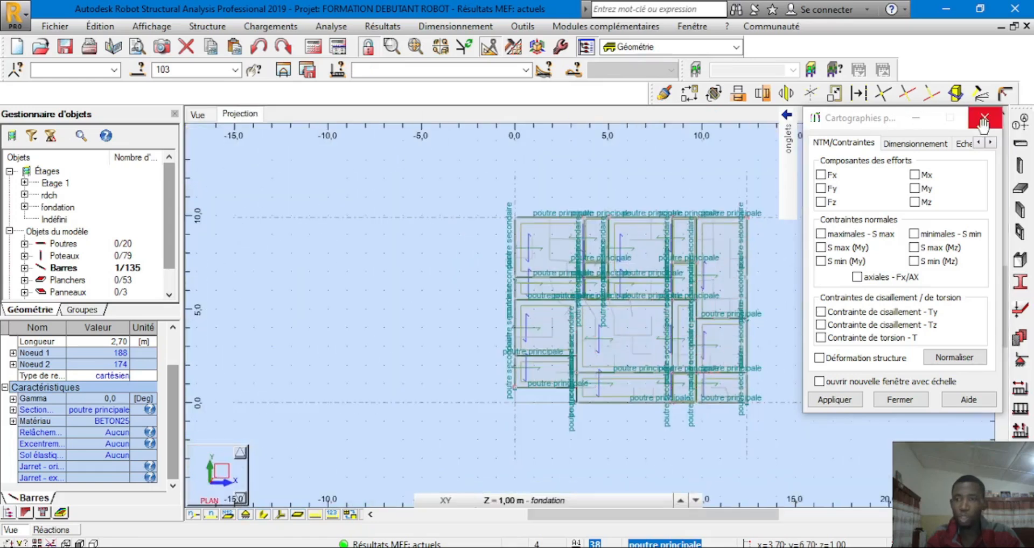
Step: Show the plan at the PALIER level, 2,55 m, and select the stair landing panel along axis F to review its properties
scroll(731, 337, up, 5)
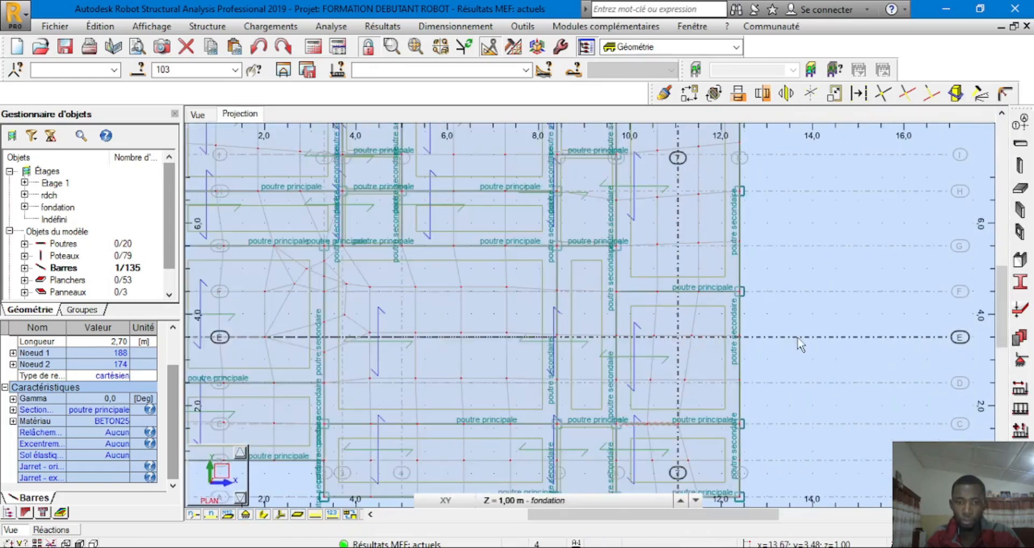
scroll(796, 340, down, 3)
click(500, 501)
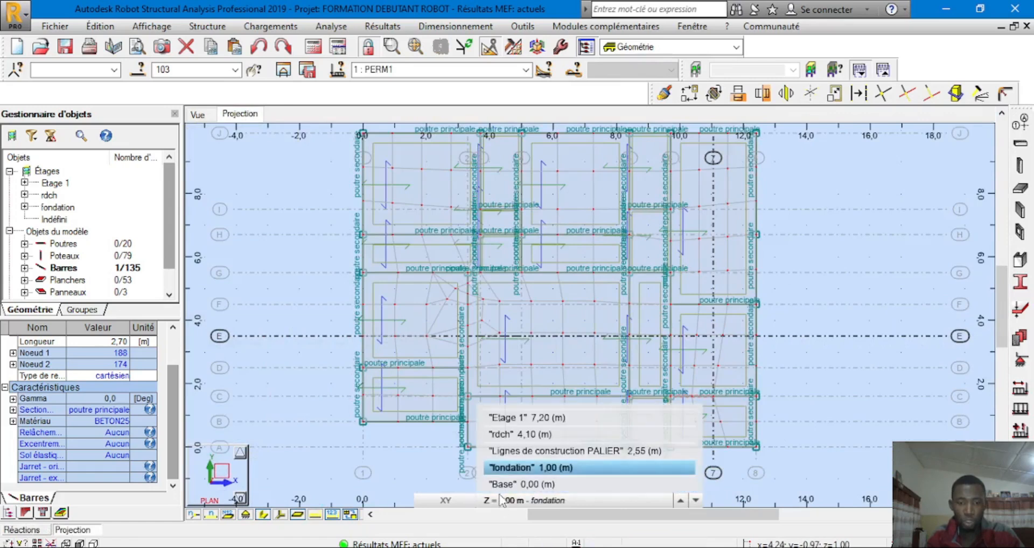
click(537, 453)
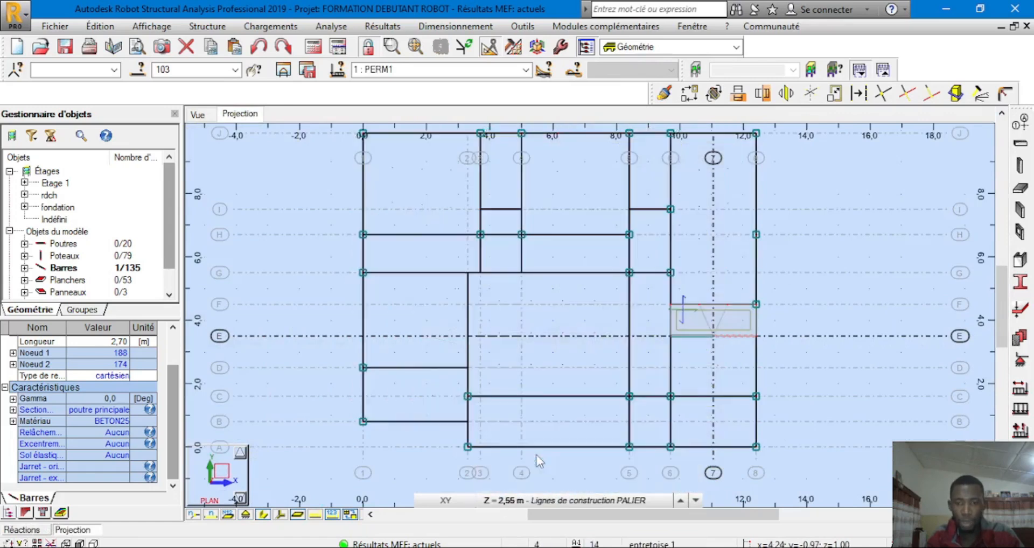
scroll(794, 302, up, 4)
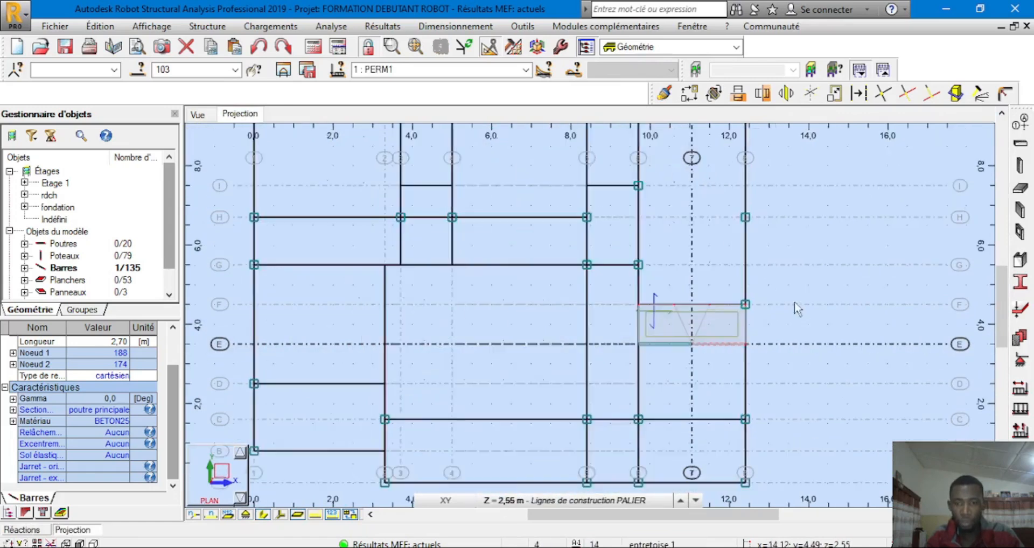
click(653, 305)
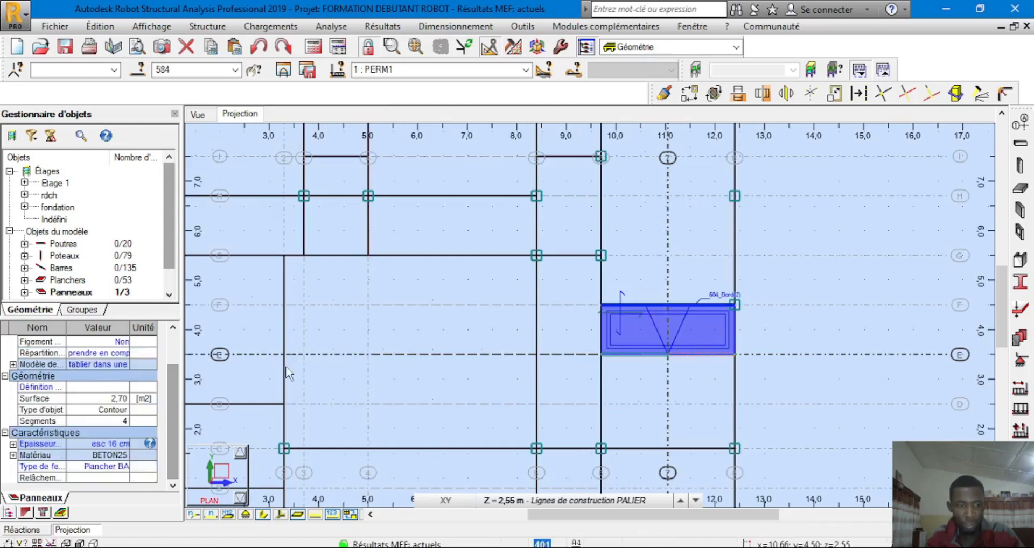
scroll(597, 328, up, 1)
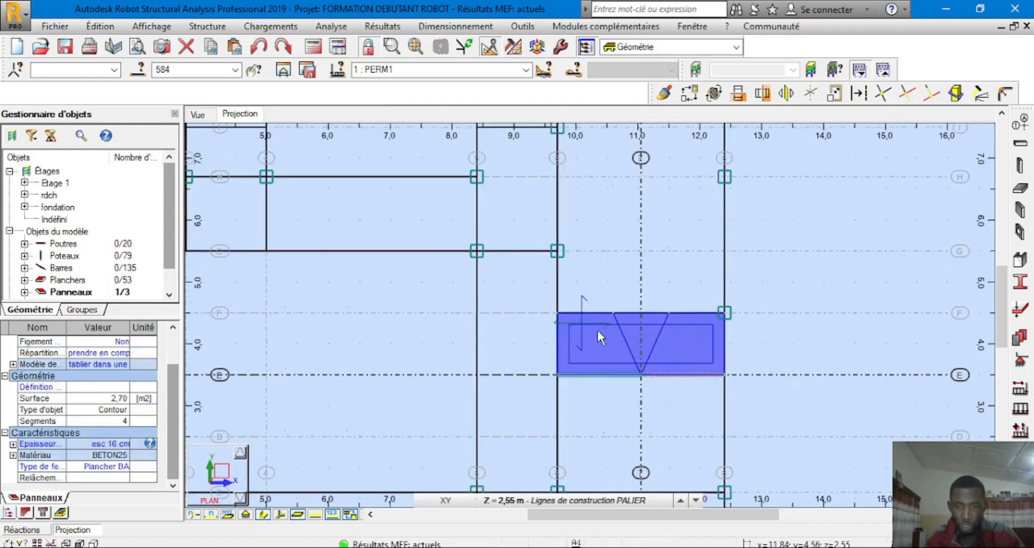
click(855, 313)
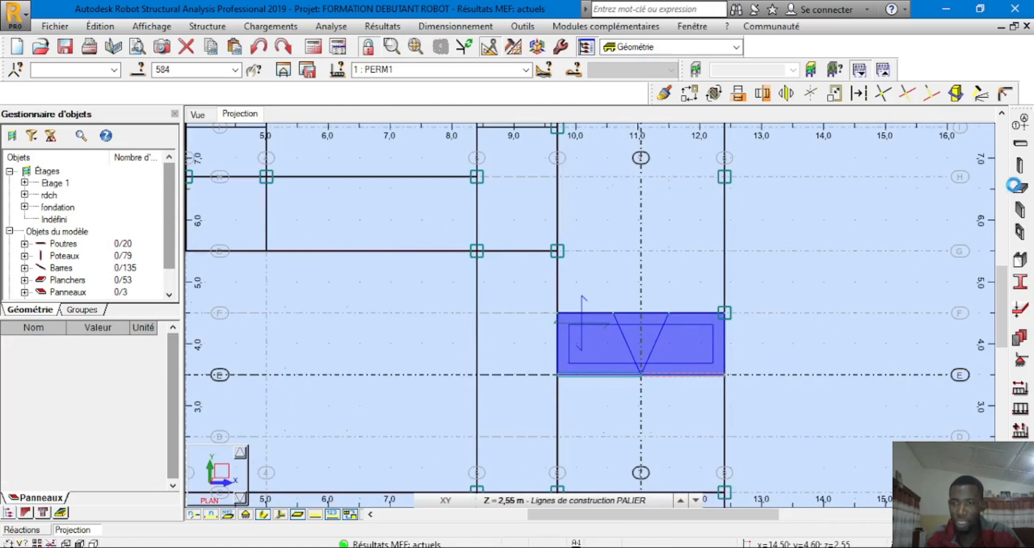
Step: Set up a new beam of type Poutre BA with the poutre paliere section
click(1020, 145)
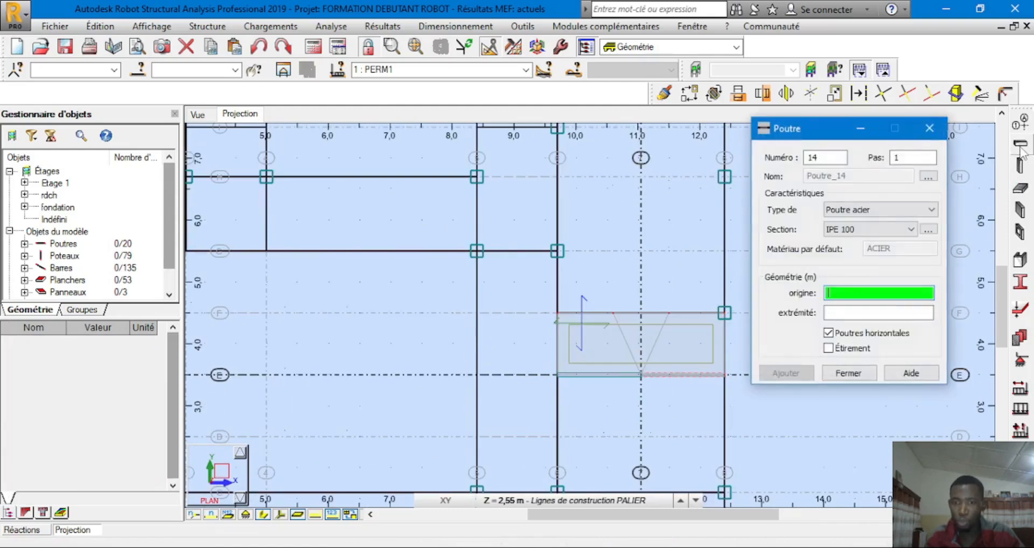
click(875, 210)
click(870, 233)
click(871, 230)
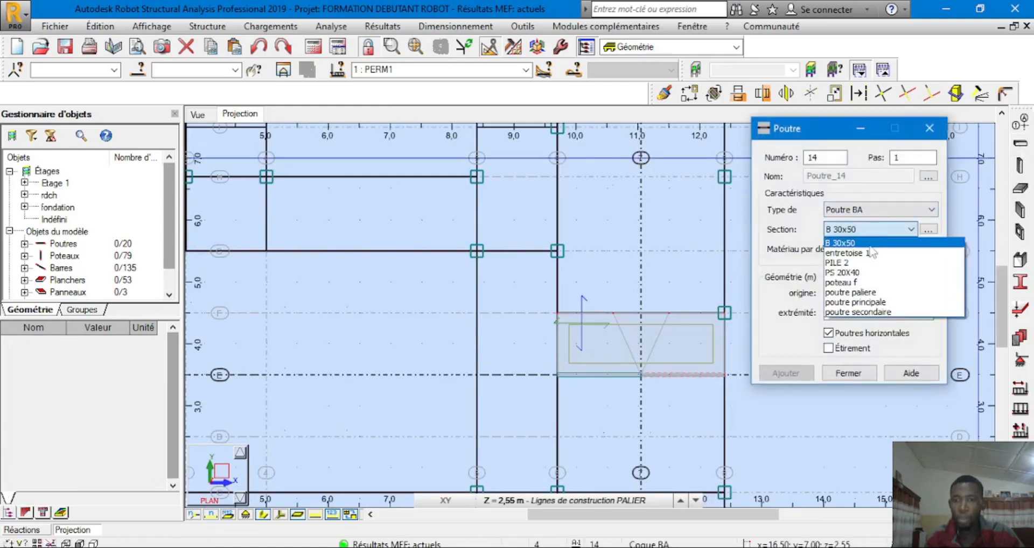
click(849, 292)
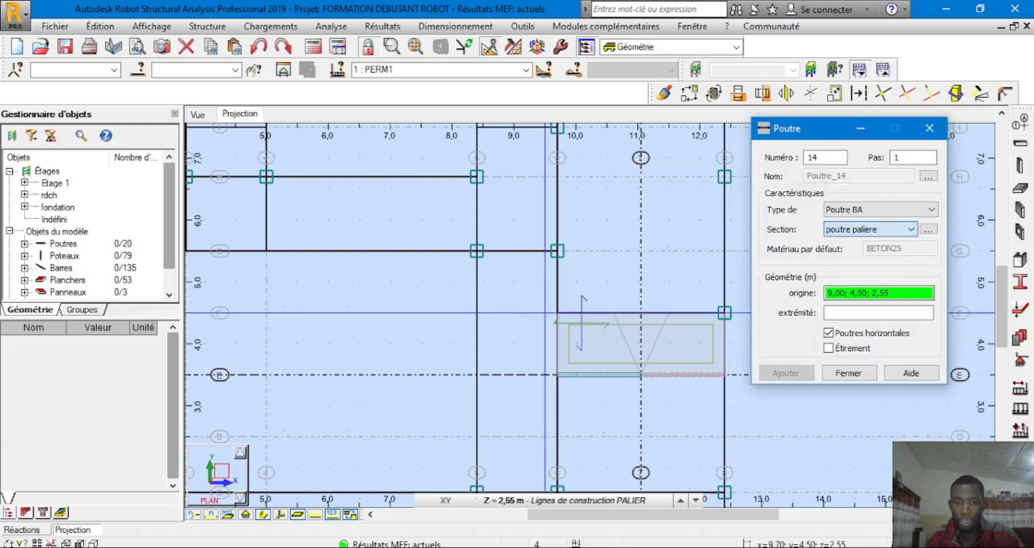
Step: Place the landing beam on axis F from 9,70; 4,50; 2,55 to 12,40; 4,50; 2,55, accepting the change to the structure data
click(557, 313)
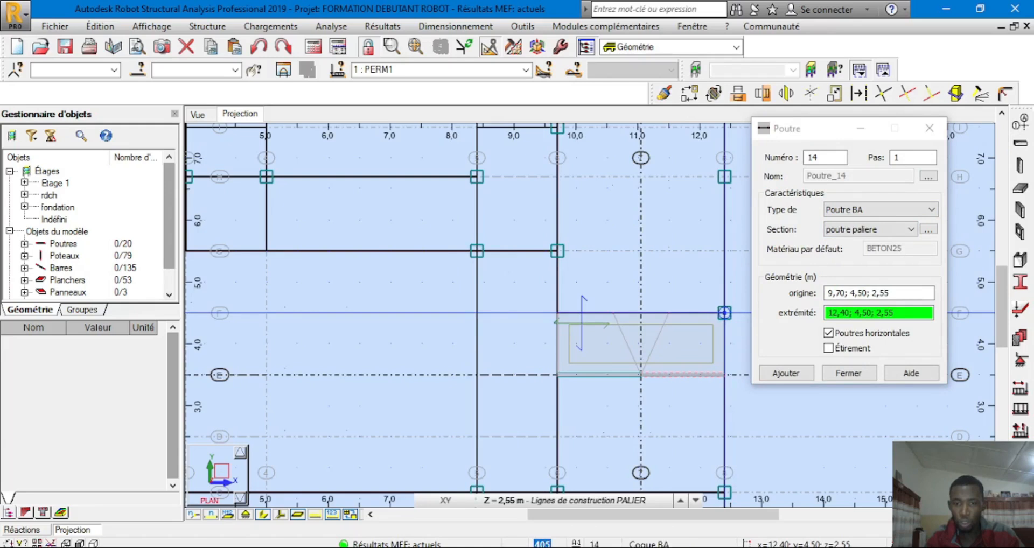
click(725, 313)
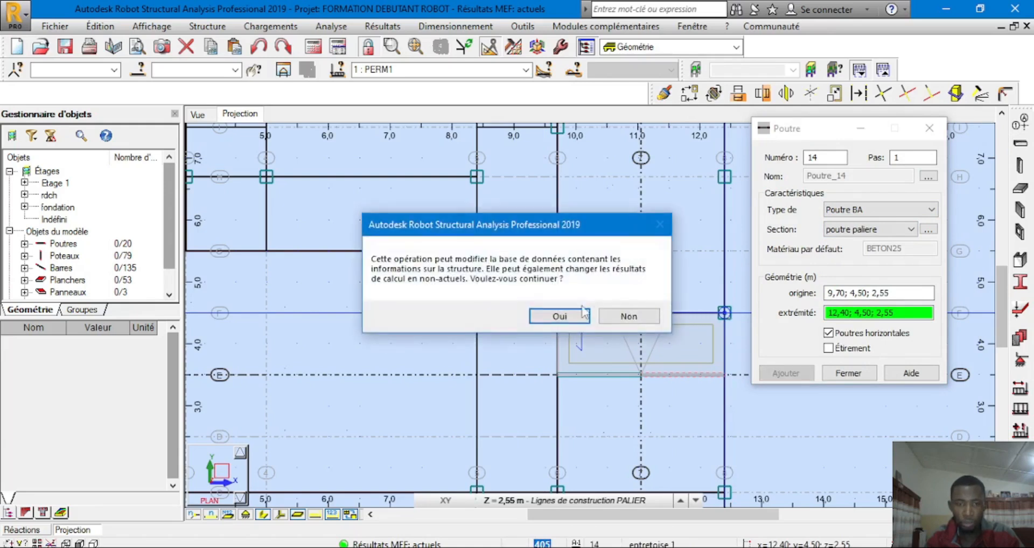
click(560, 316)
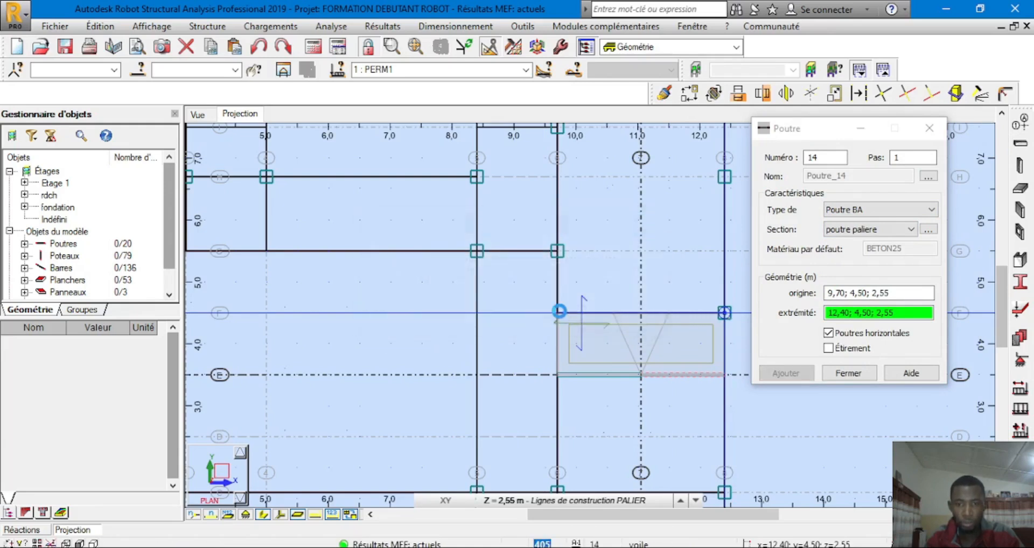
scroll(596, 285, down, 2)
scroll(645, 283, up, 4)
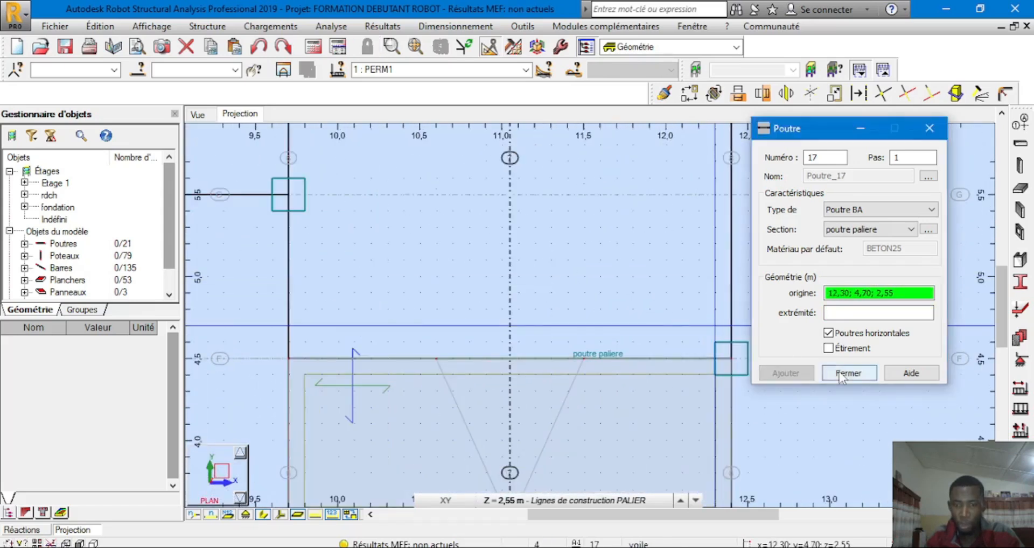
click(848, 373)
Step: Return to the 3D model view and inspect the new landing beam along the stair landing's edge
scroll(674, 246, down, 3)
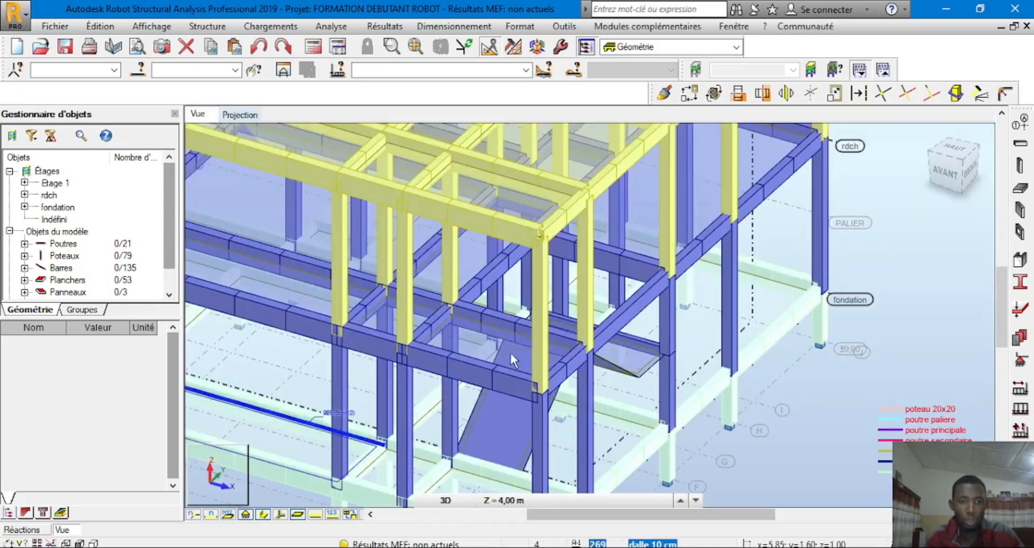
scroll(665, 354, up, 6)
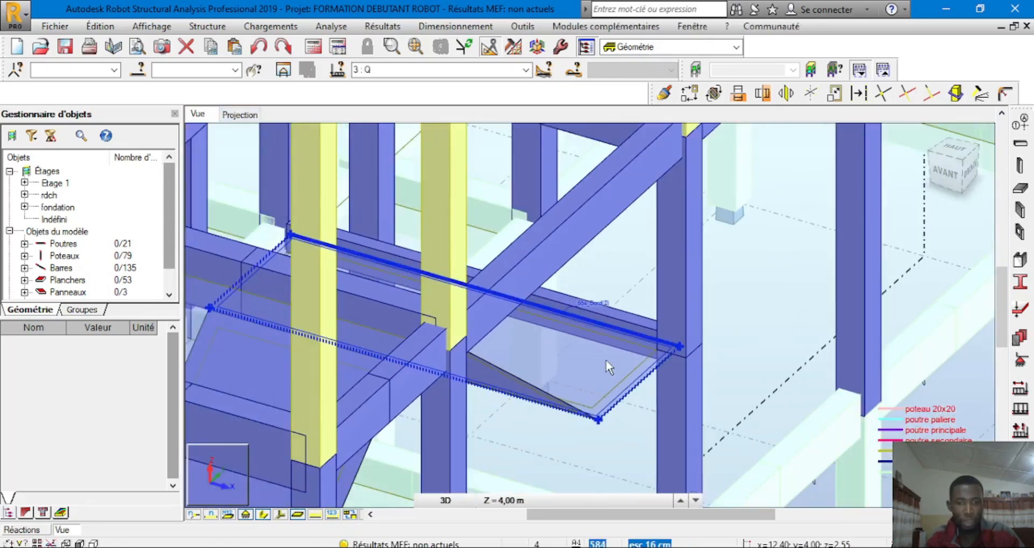
shift+middle_drag(606, 360, 557, 368)
scroll(557, 368, down, 6)
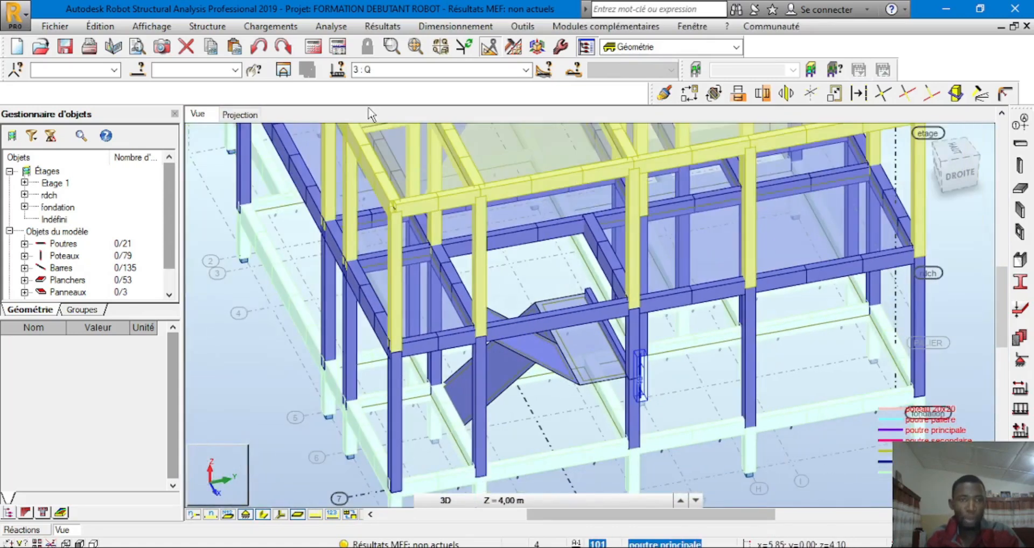
Step: Run the structure verification and close its report
click(331, 26)
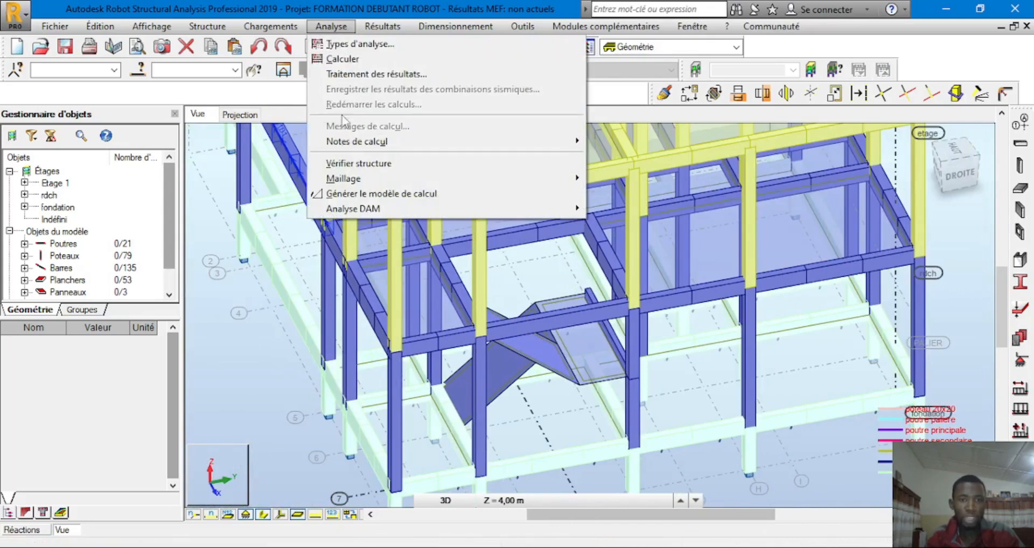
click(344, 160)
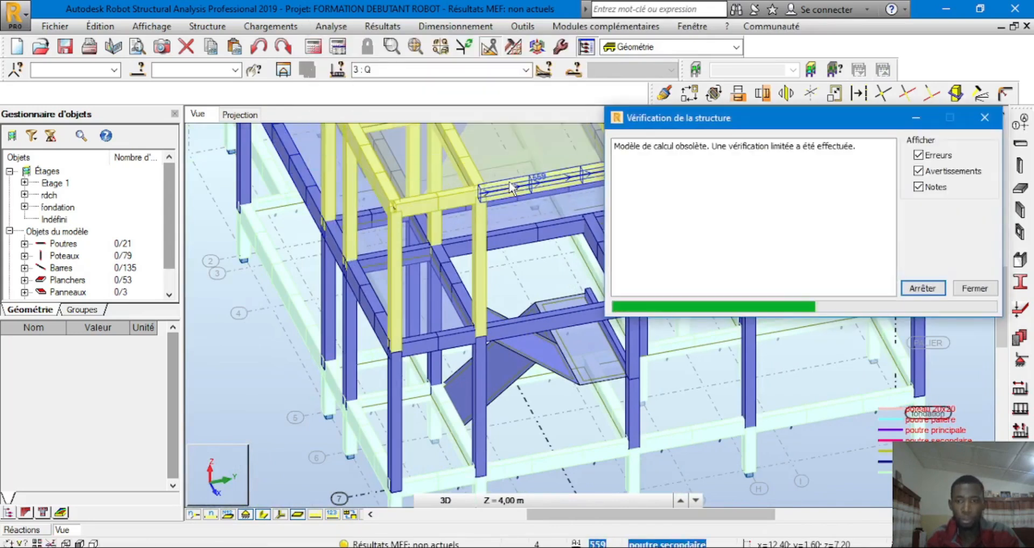
click(976, 289)
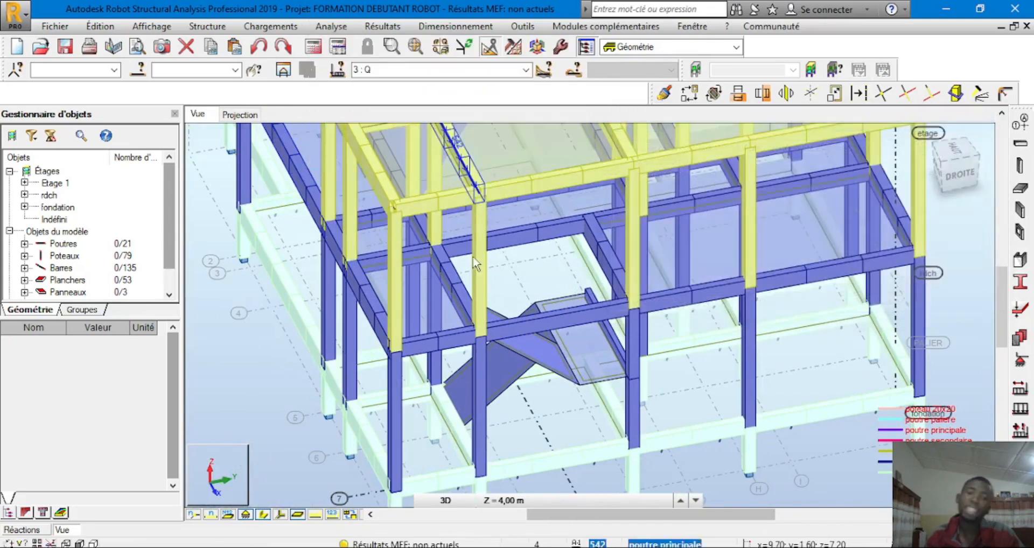
Step: Recalculate the building structure with the new landing beam included
scroll(540, 296, down, 4)
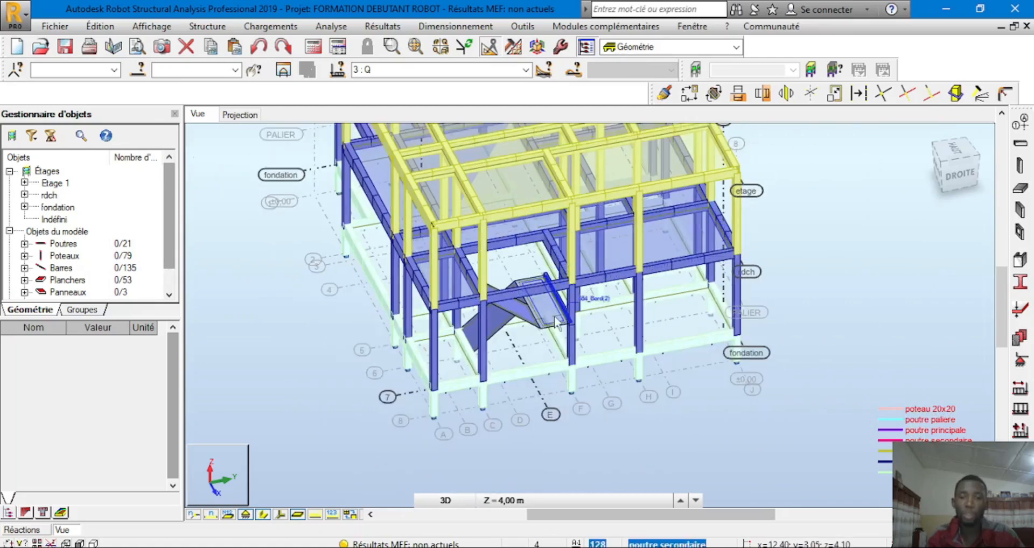
scroll(542, 293, up, 5)
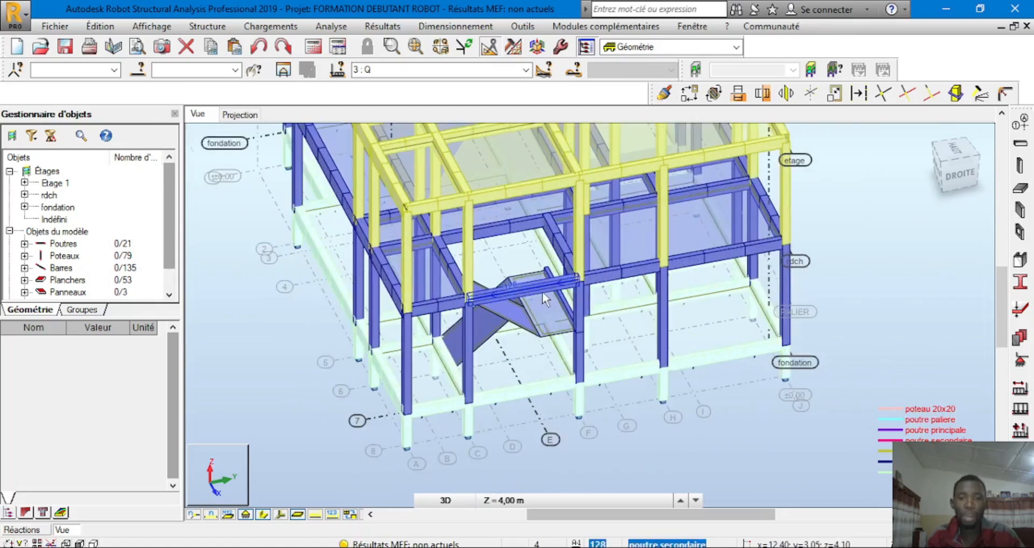
shift+middle_drag(516, 383, 611, 385)
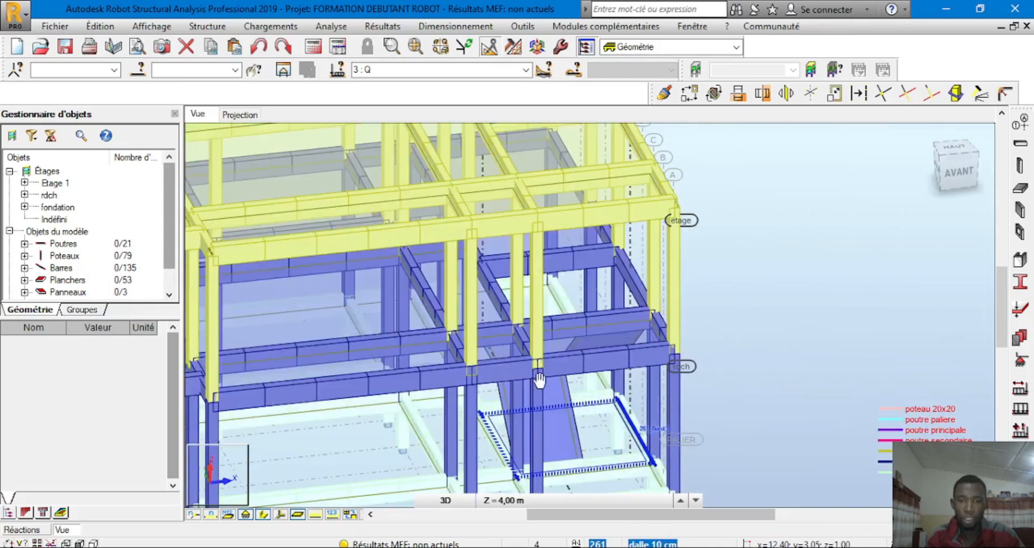
drag(543, 339, 521, 330)
click(794, 295)
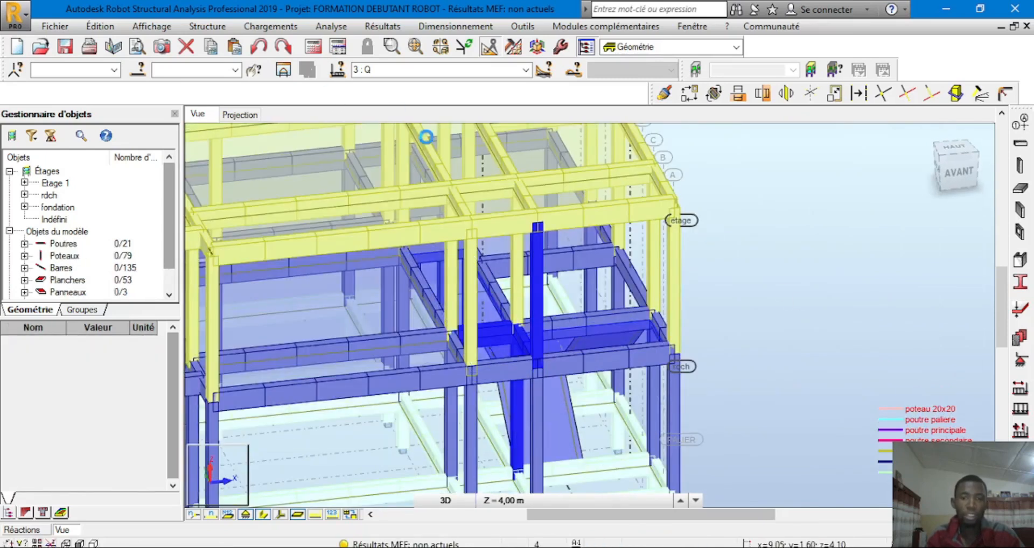
click(291, 70)
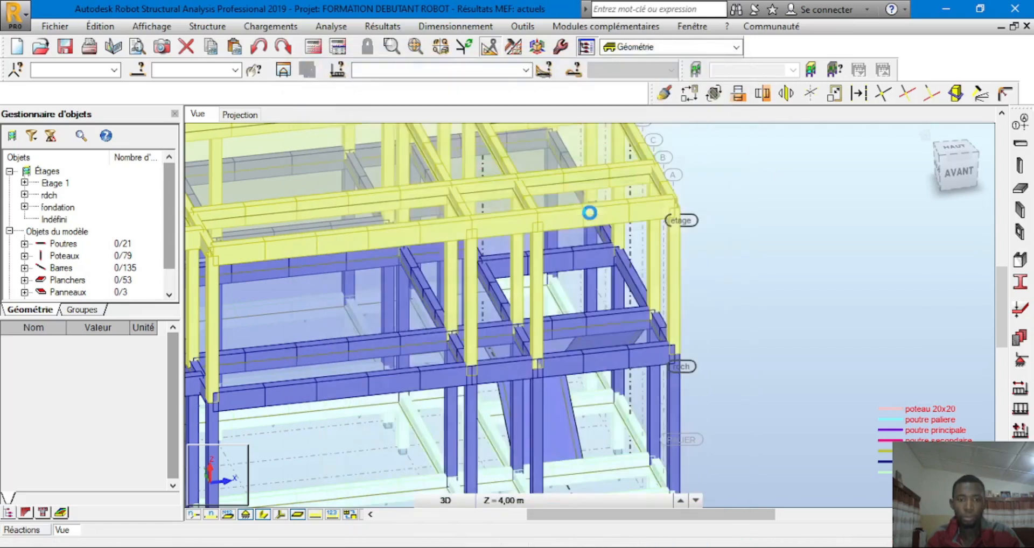
Step: Display the Force Fx diagram on the bars of the recalculated building and examine it in 3D
scroll(686, 260, down, 6)
shift+middle_drag(752, 283, 708, 287)
scroll(633, 311, up, 4)
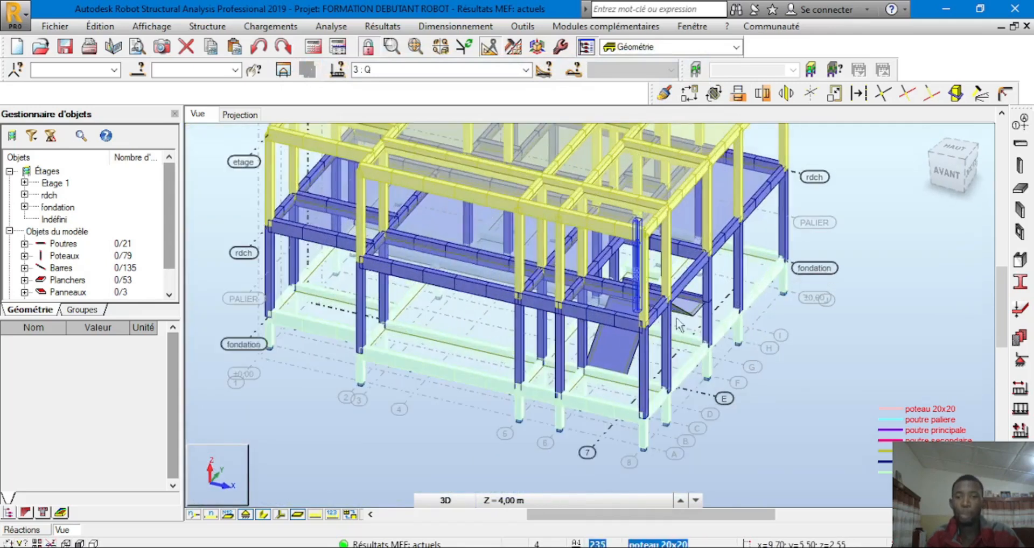
scroll(610, 301, down, 2)
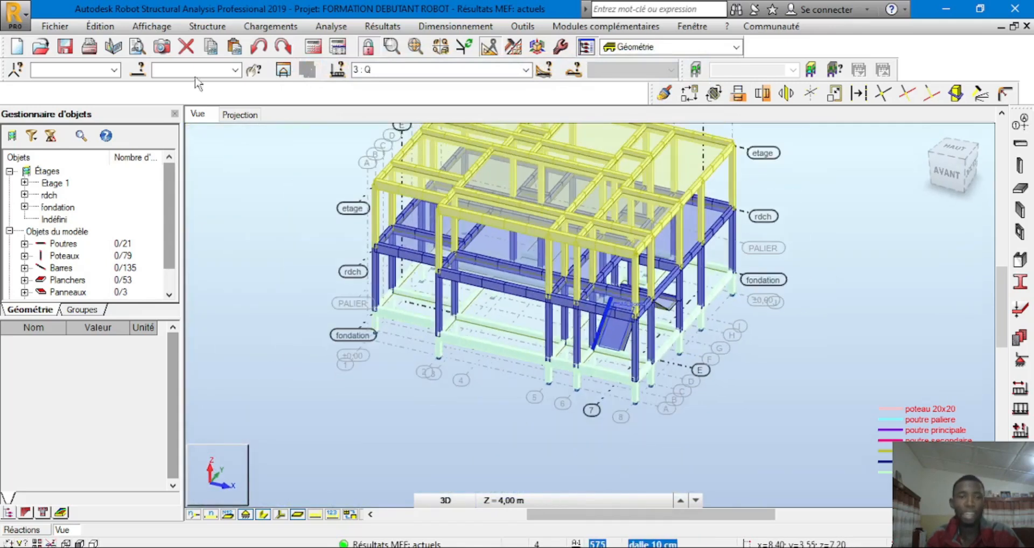
click(382, 26)
click(392, 82)
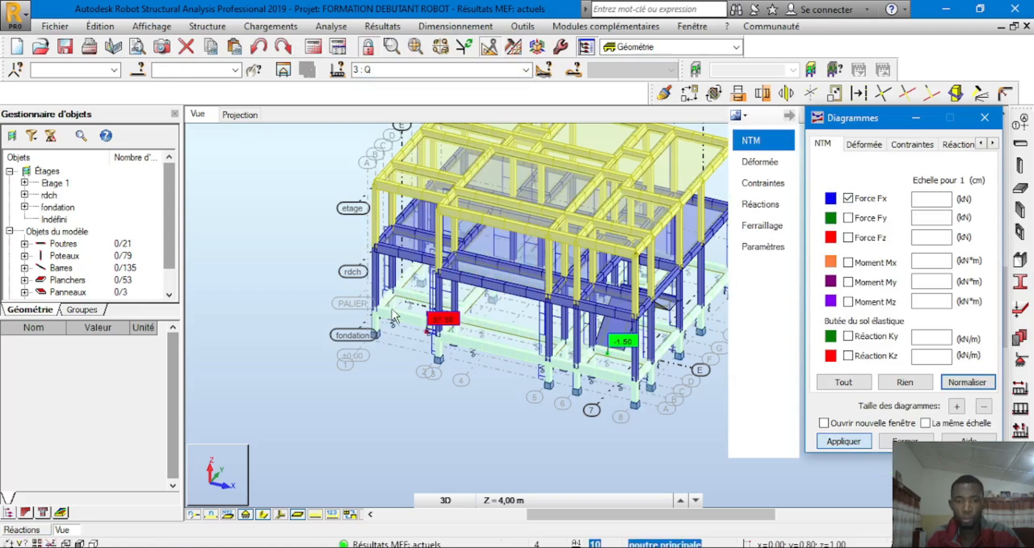
scroll(413, 323, up, 1)
scroll(392, 408, up, 1)
shift+middle_drag(427, 417, 810, 307)
Step: Replace the Force Fx diagram with the Moment My diagram on the bars, and clear it again after viewing
click(848, 199)
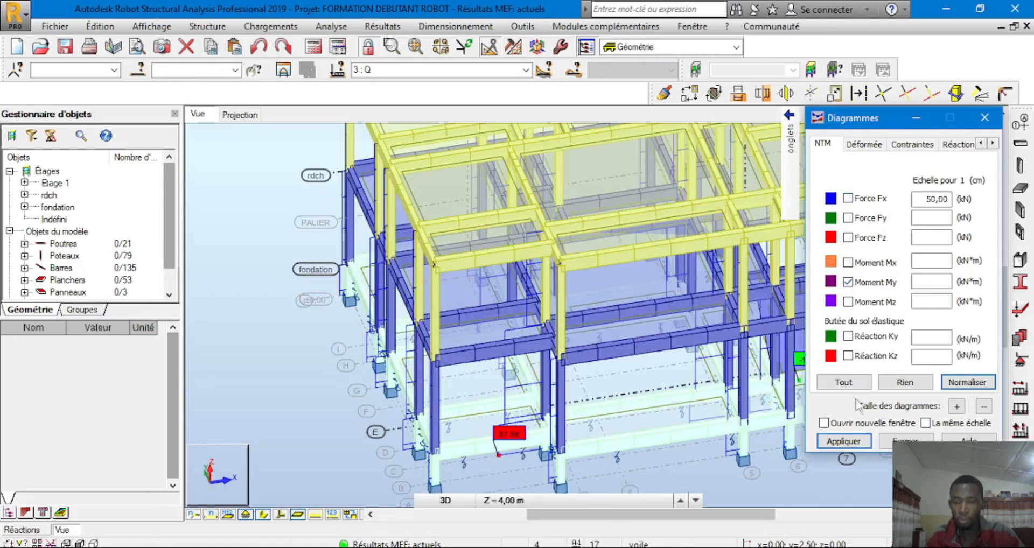
click(834, 440)
shift+middle_drag(508, 307, 624, 312)
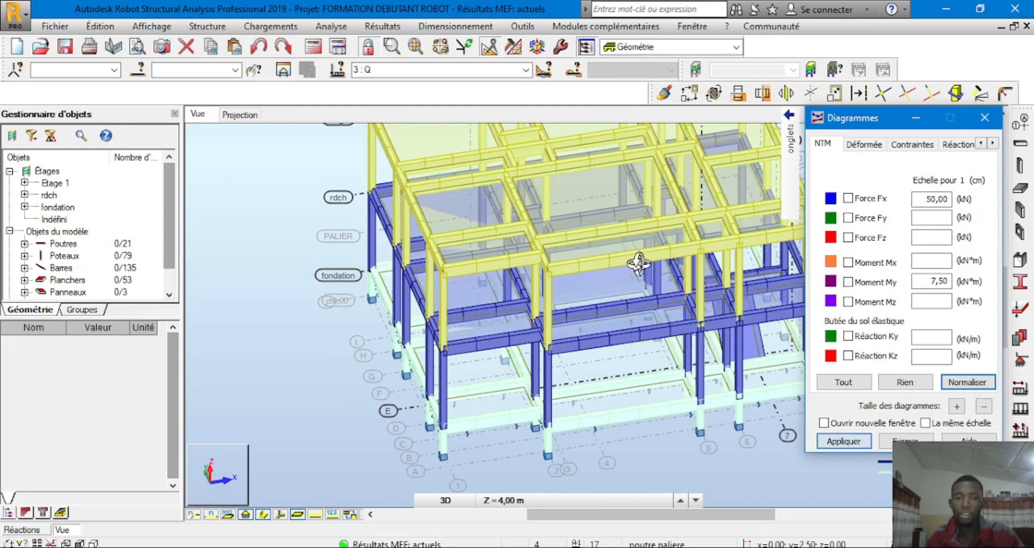
scroll(538, 270, down, 5)
shift+middle_drag(493, 275, 617, 273)
scroll(617, 272, up, 2)
scroll(526, 261, down, 3)
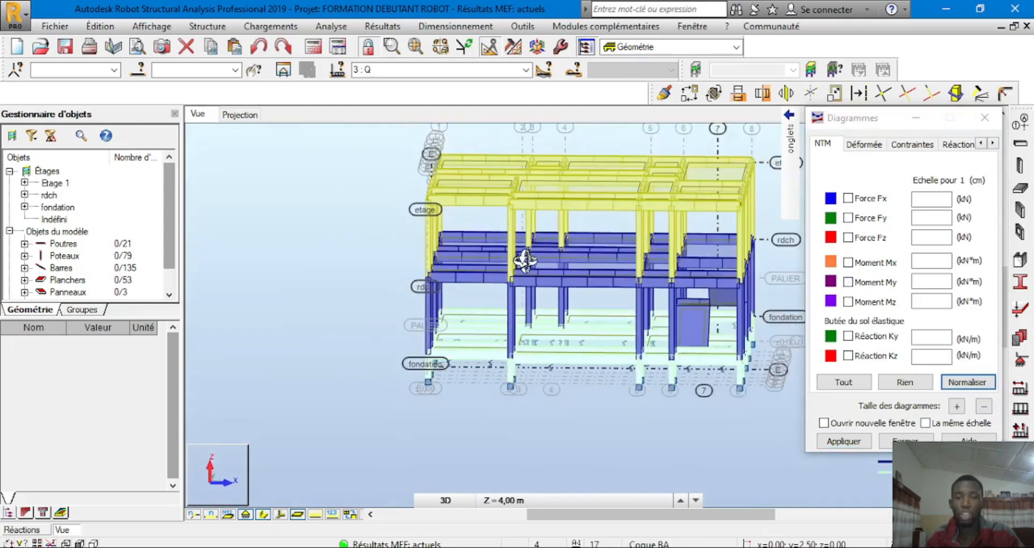
scroll(544, 237, up, 1)
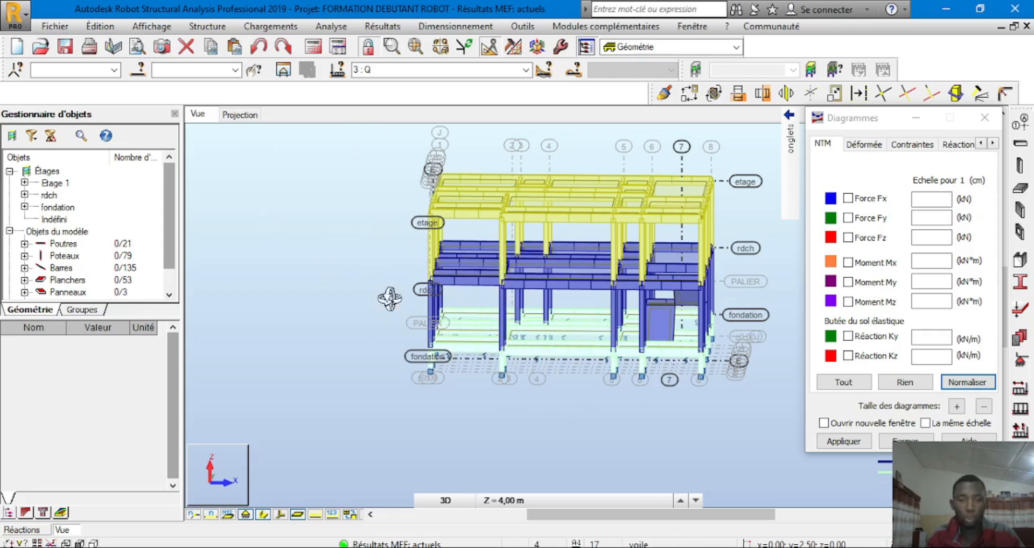
scroll(456, 330, down, 1)
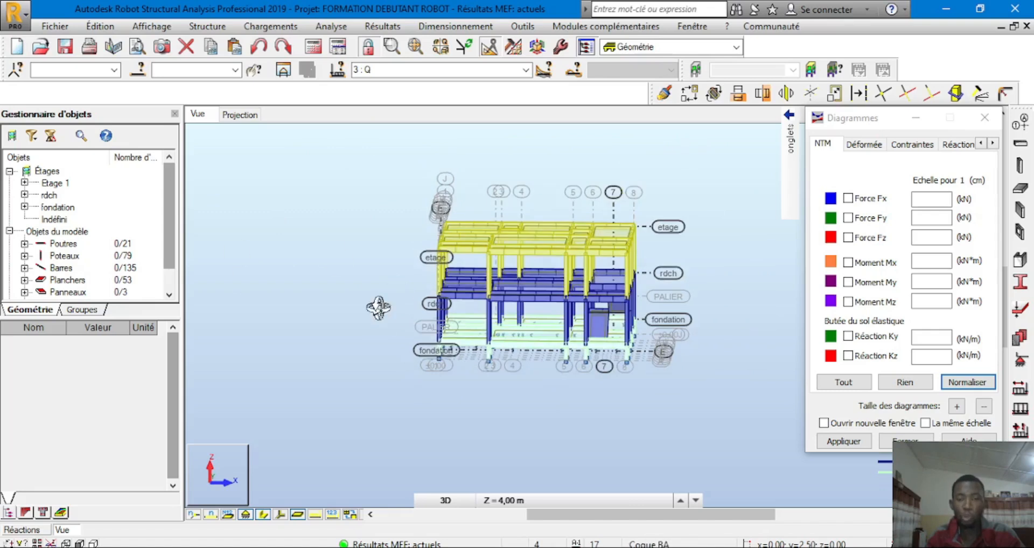
scroll(526, 321, up, 1)
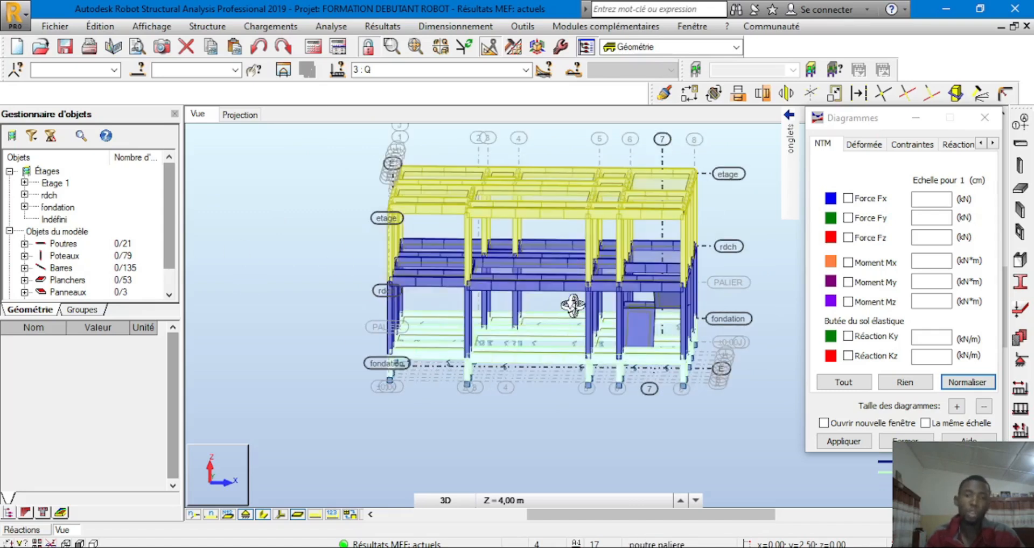